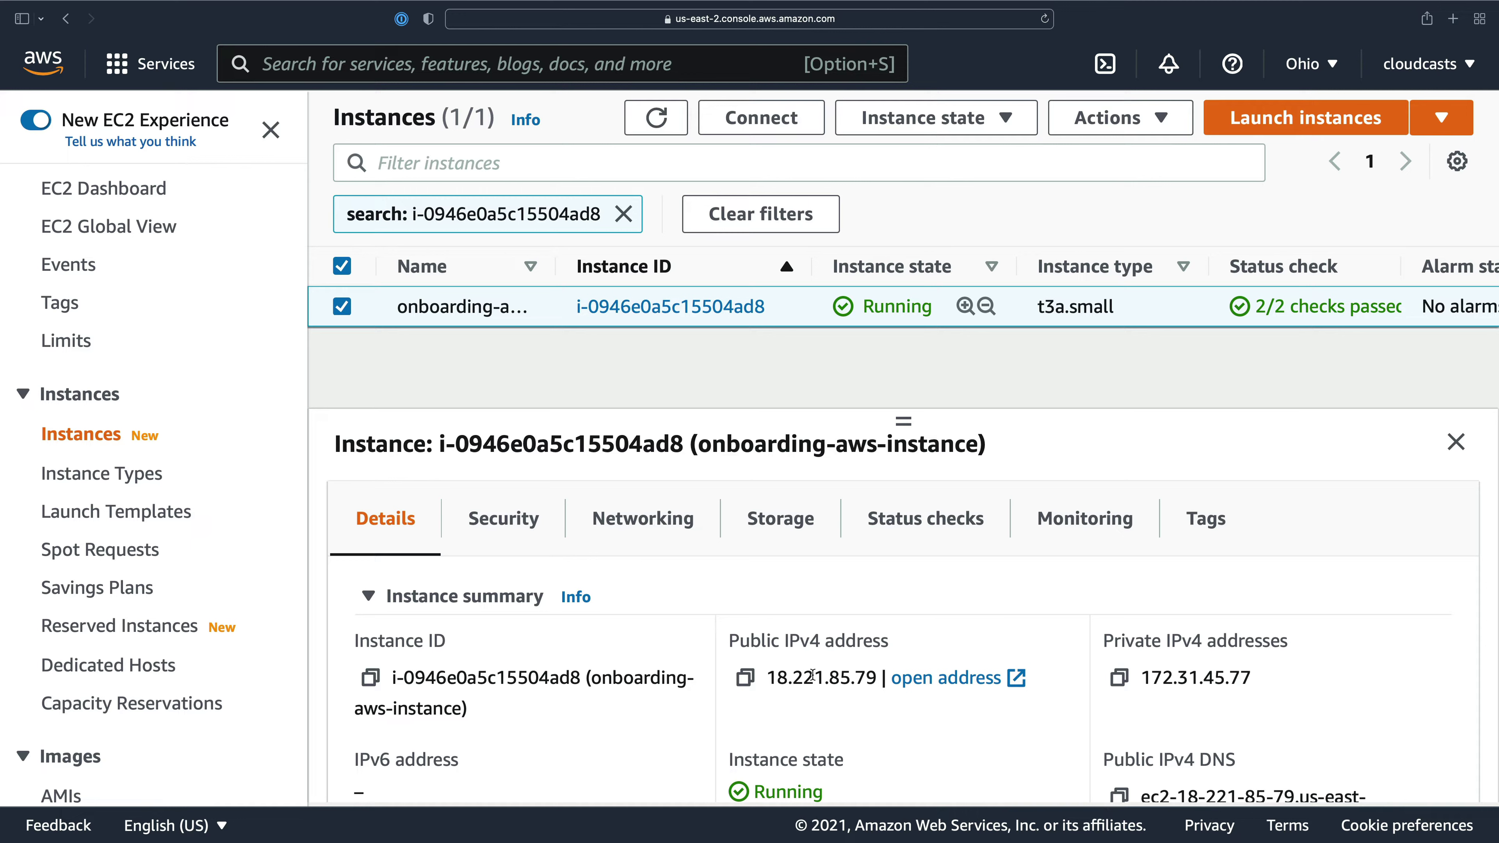
left_click_drag(729, 641, 878, 679)
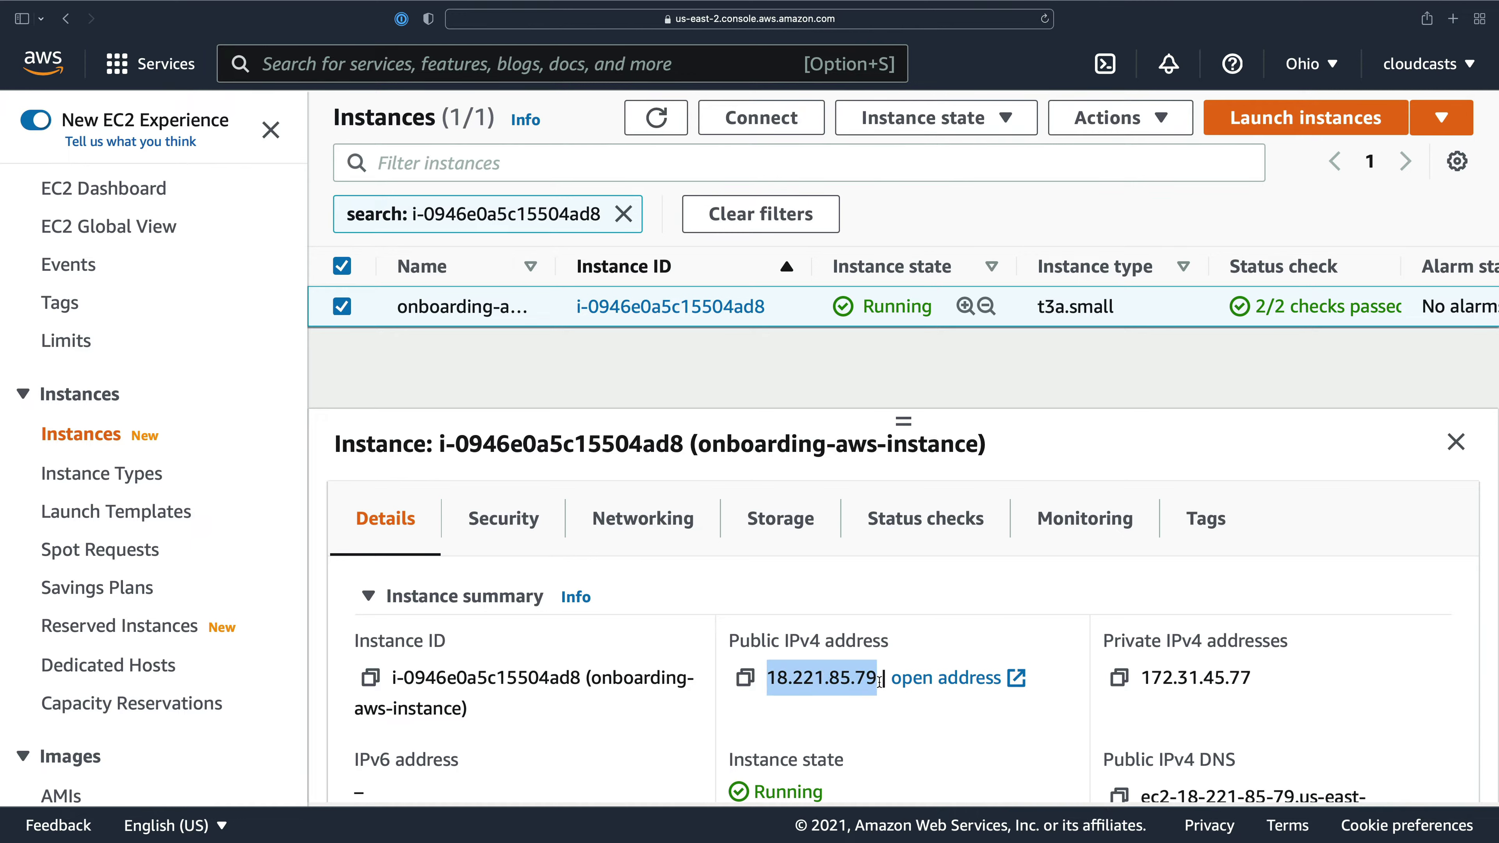
left_click(745, 678)
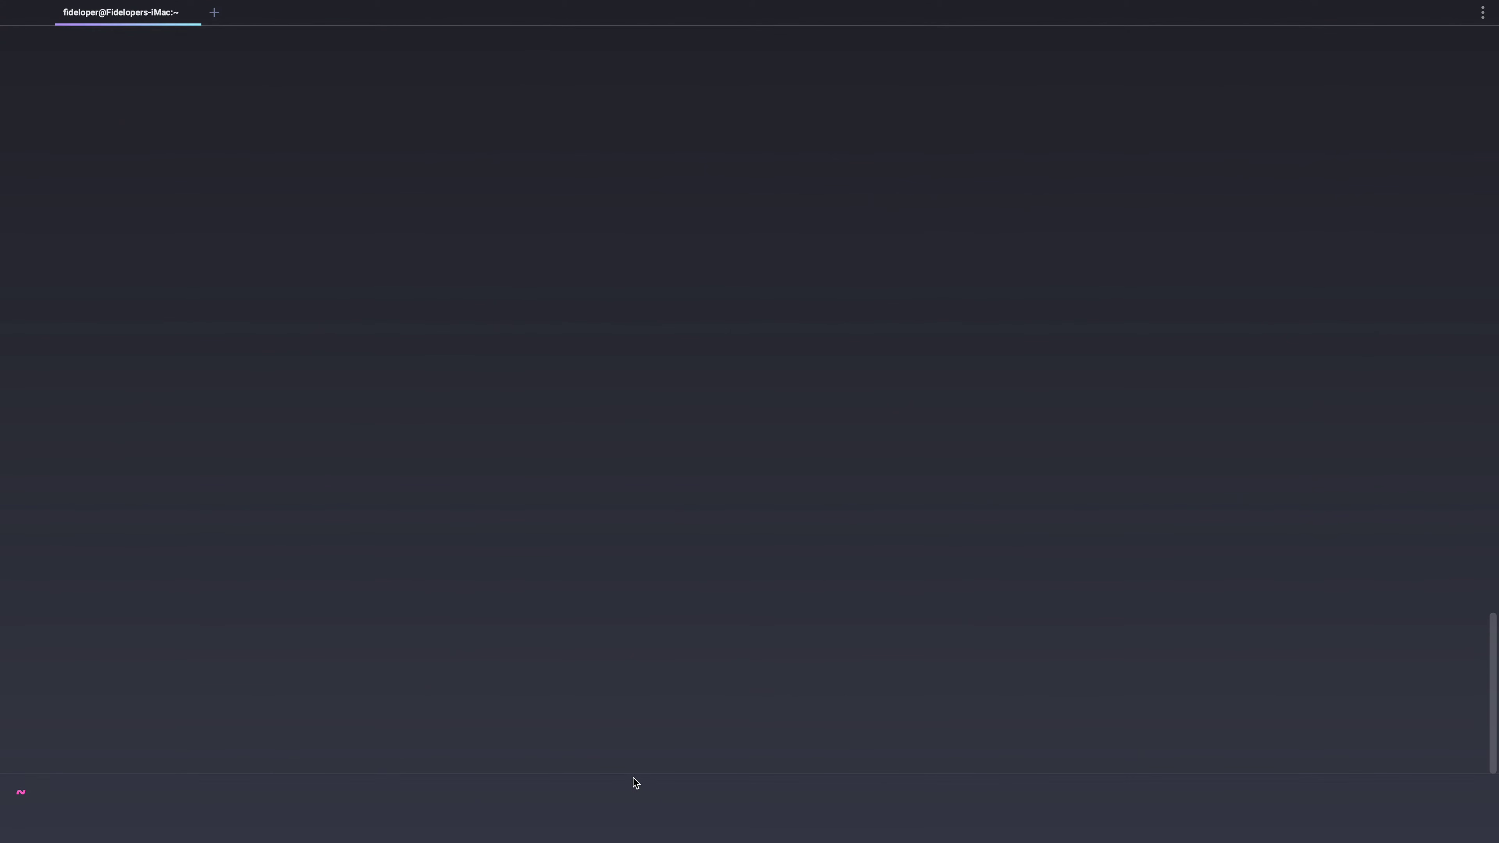
type("ssh")
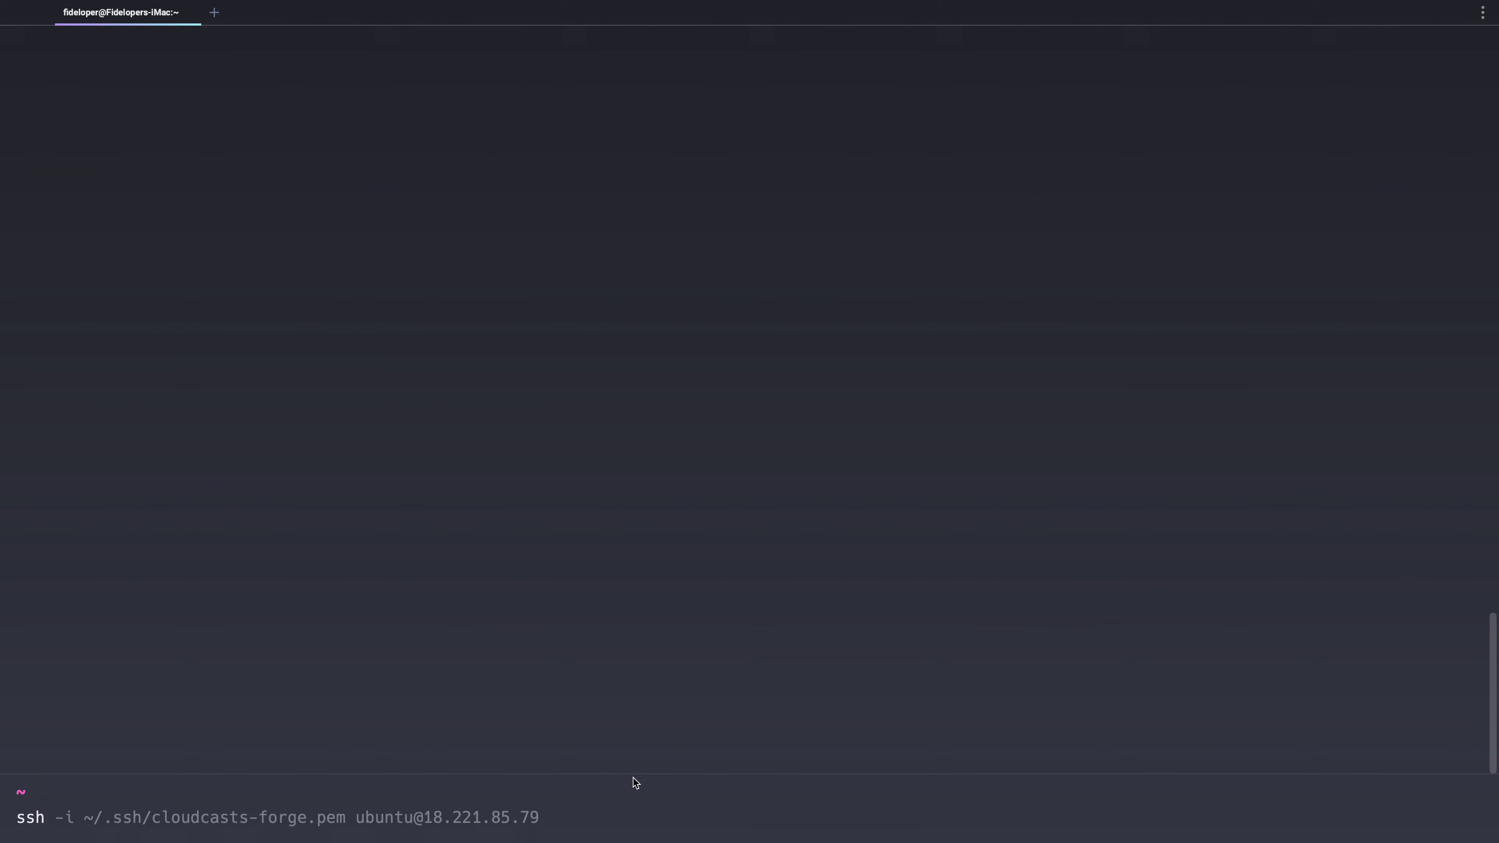
key("Right")
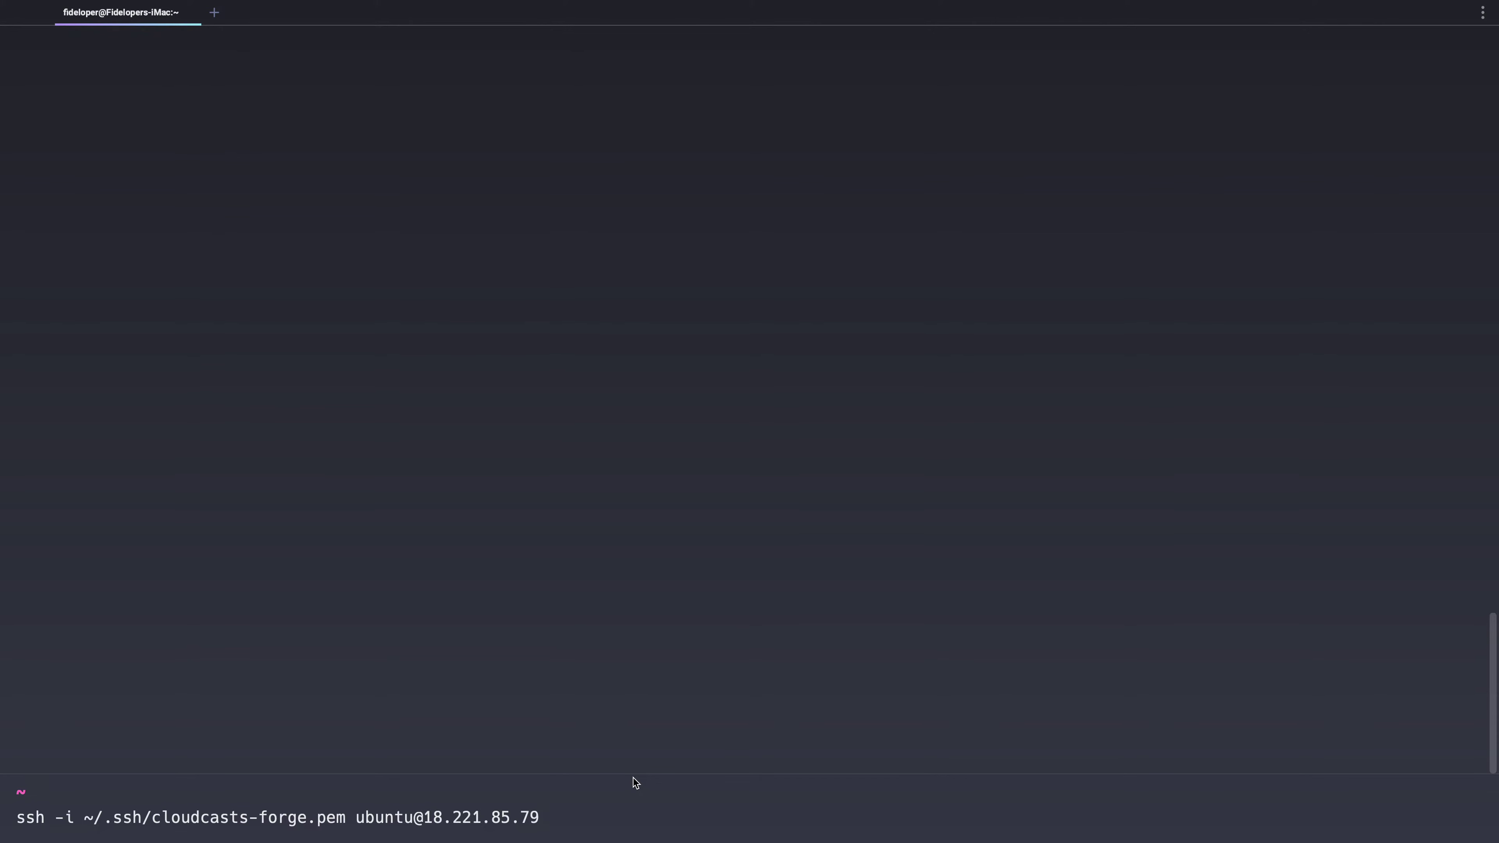
key("BackSpace")
key("BackSpace")
key("BackSpace")
key("BackSpace")
key("BackSpace")
key("BackSpace")
key("BackSpace")
key("BackSpace")
key("BackSpace")
key("BackSpace")
key("BackSpace")
key("BackSpace")
key("super+v")
Step: Replace the login name ubuntu with ec2-user in the SSH command
left_click_drag(355, 822, 416, 827)
left_click(358, 823)
type("ec2-user")
key("BackSpace")
key("BackSpace")
key("BackSpace")
key("BackSpace")
key("BackSpace")
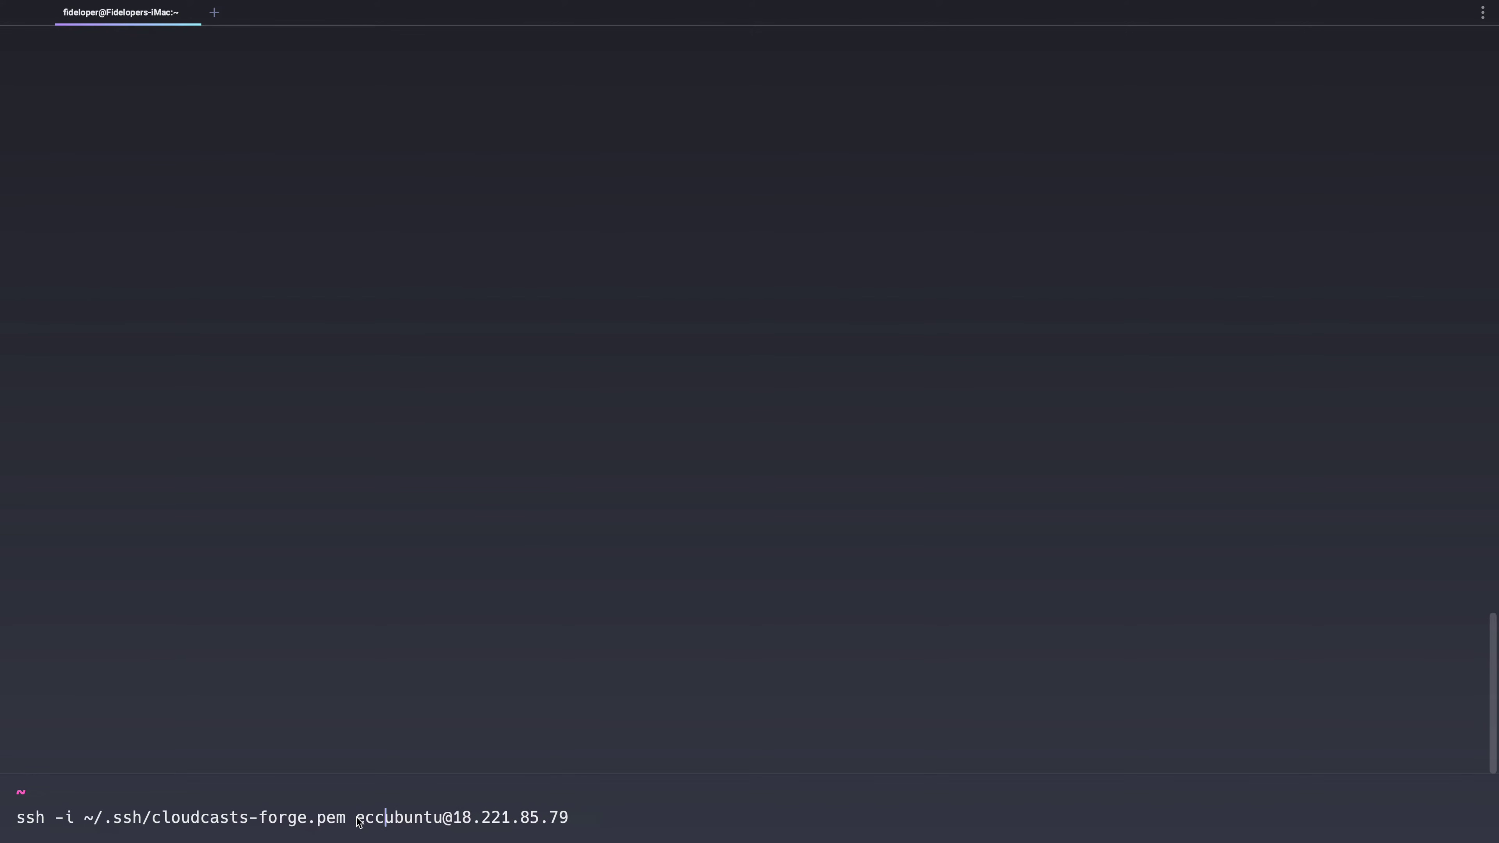
key("BackSpace")
type("2-user")
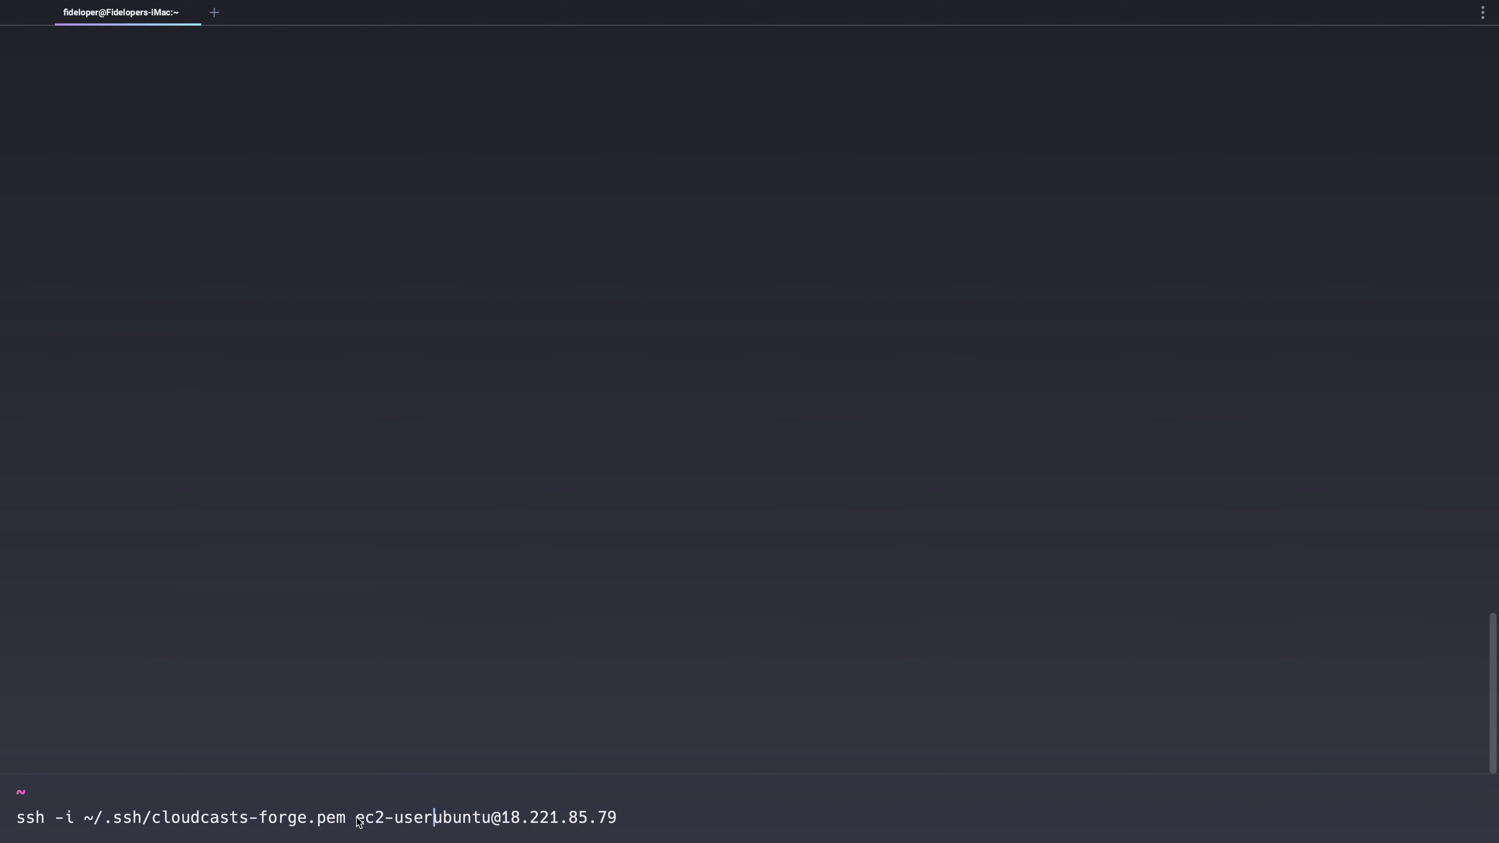
key("shift+Right")
key("shift+Right")
key("shift+Right")
key("shift+Right")
key("shift+Right")
key("shift+Right")
key("BackSpace")
Step: Try root as the SSH login name and set it back to ubuntu
key("shift+Left")
key("shift+Left")
key("shift+Left")
key("shift+Left")
key("shift+Left")
key("shift+Left")
key("shift+Left")
key("shift+Left")
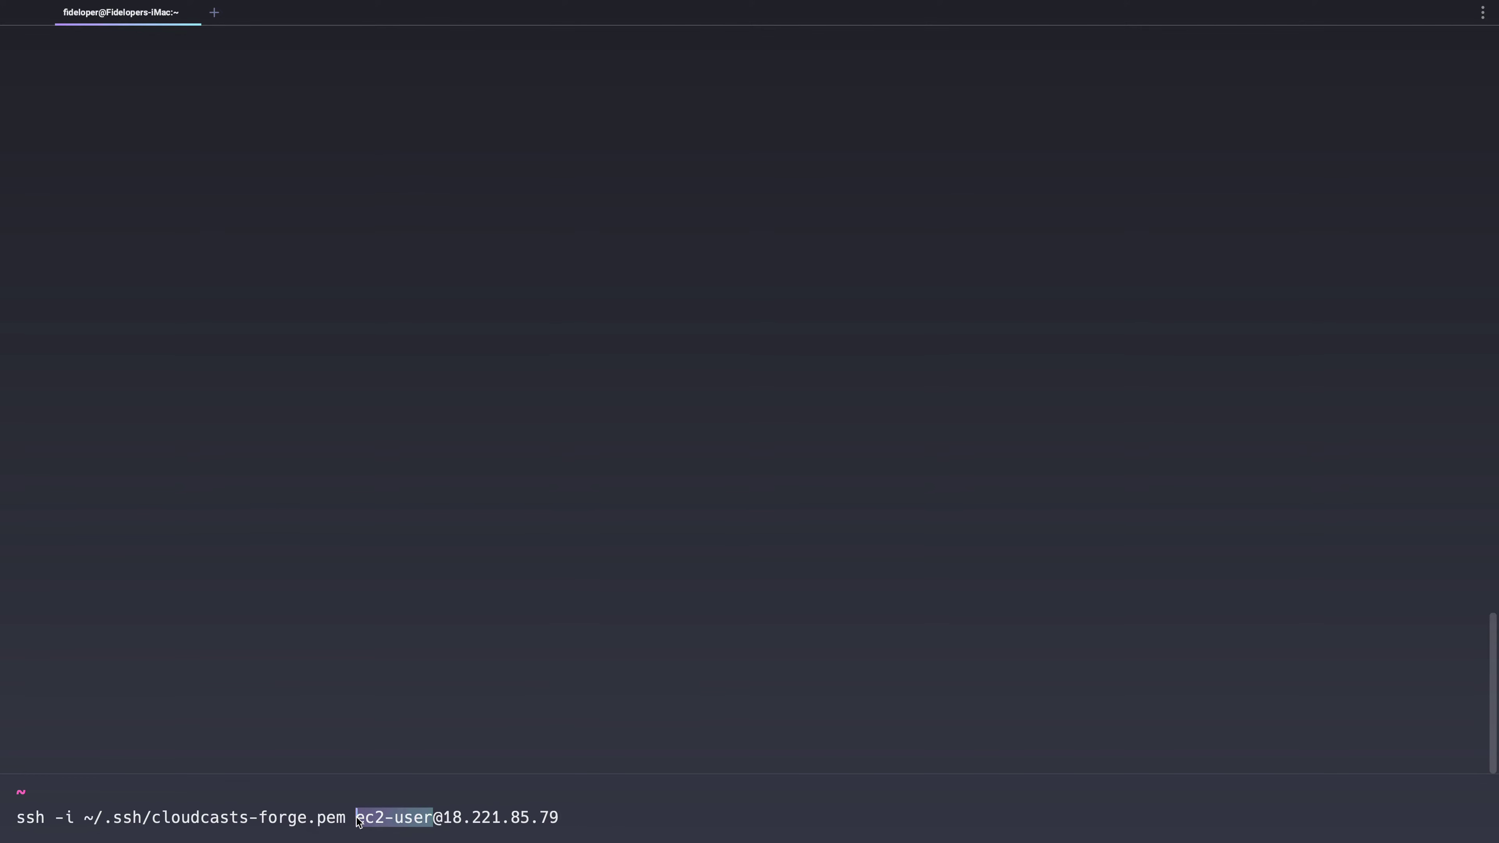
type("root")
key("BackSpace")
key("BackSpace")
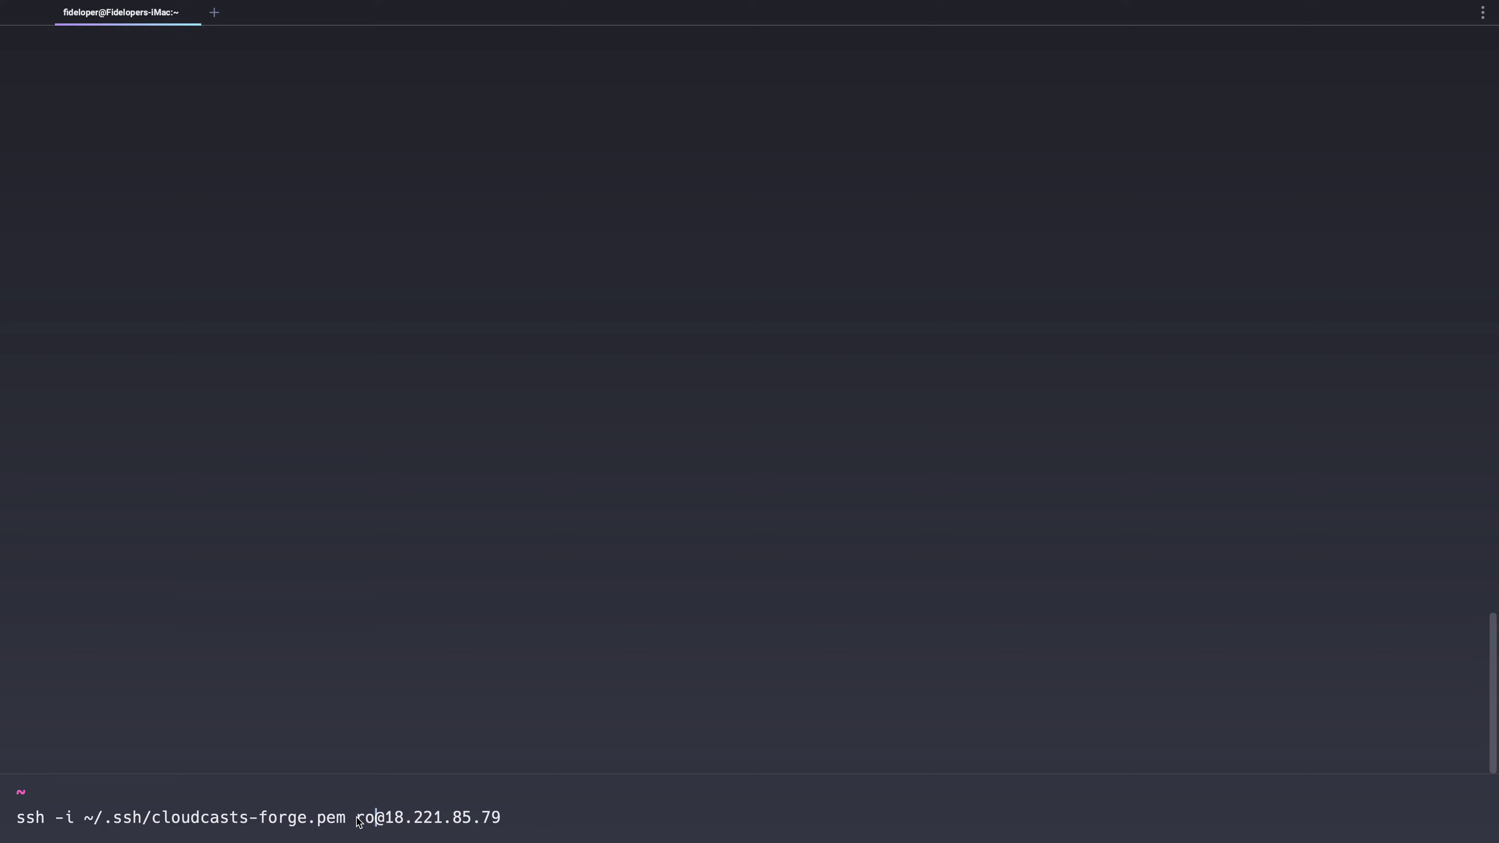
key("BackSpace")
key("BackSpace")
type("ubuntu")
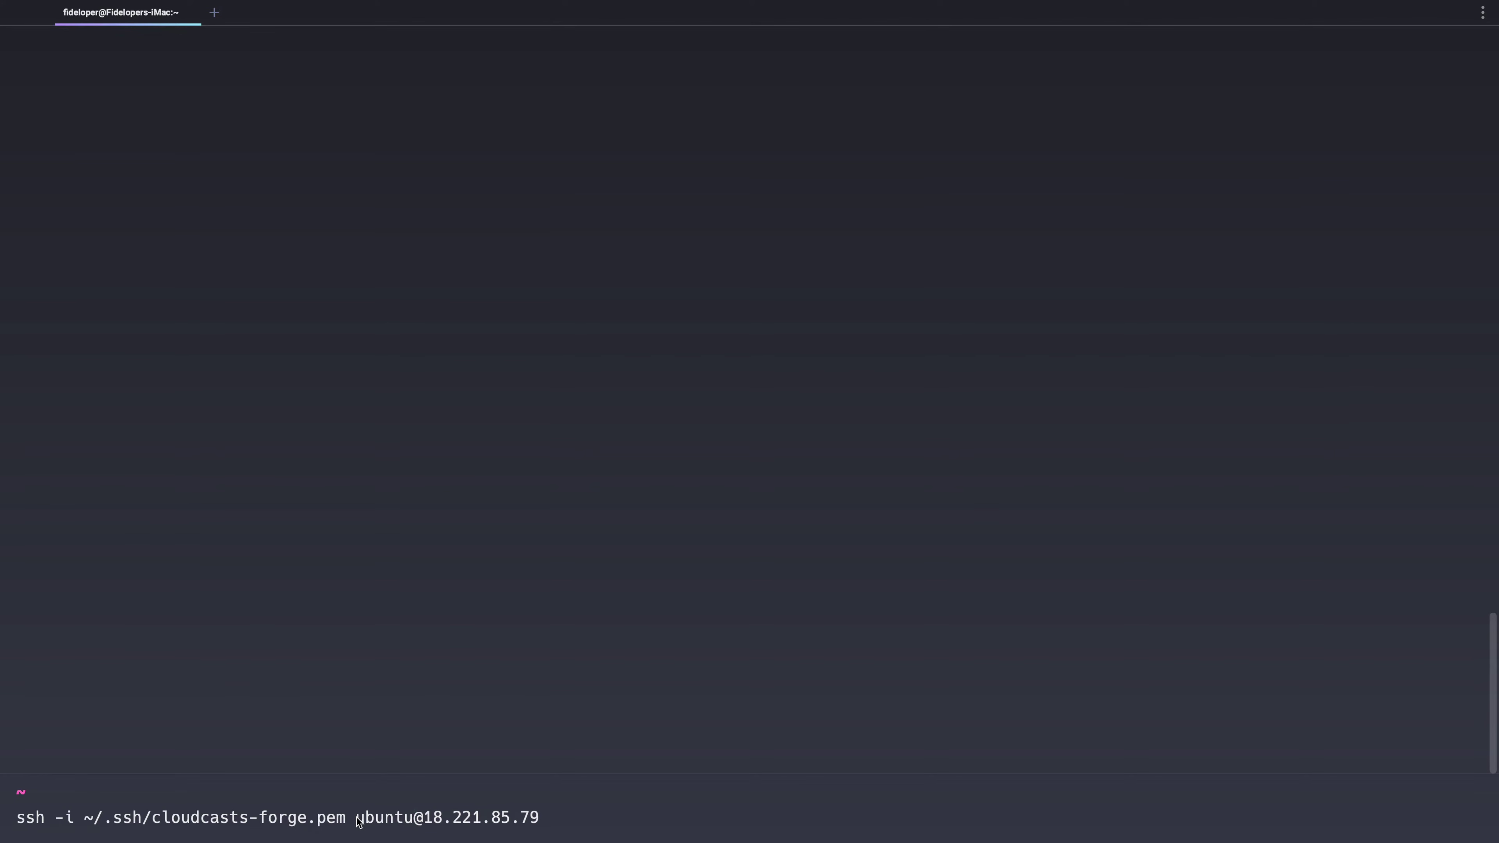
Step: Connect to the instance over SSH and list all files in the home directory with ls -lah
left_click_drag(55, 822, 349, 833)
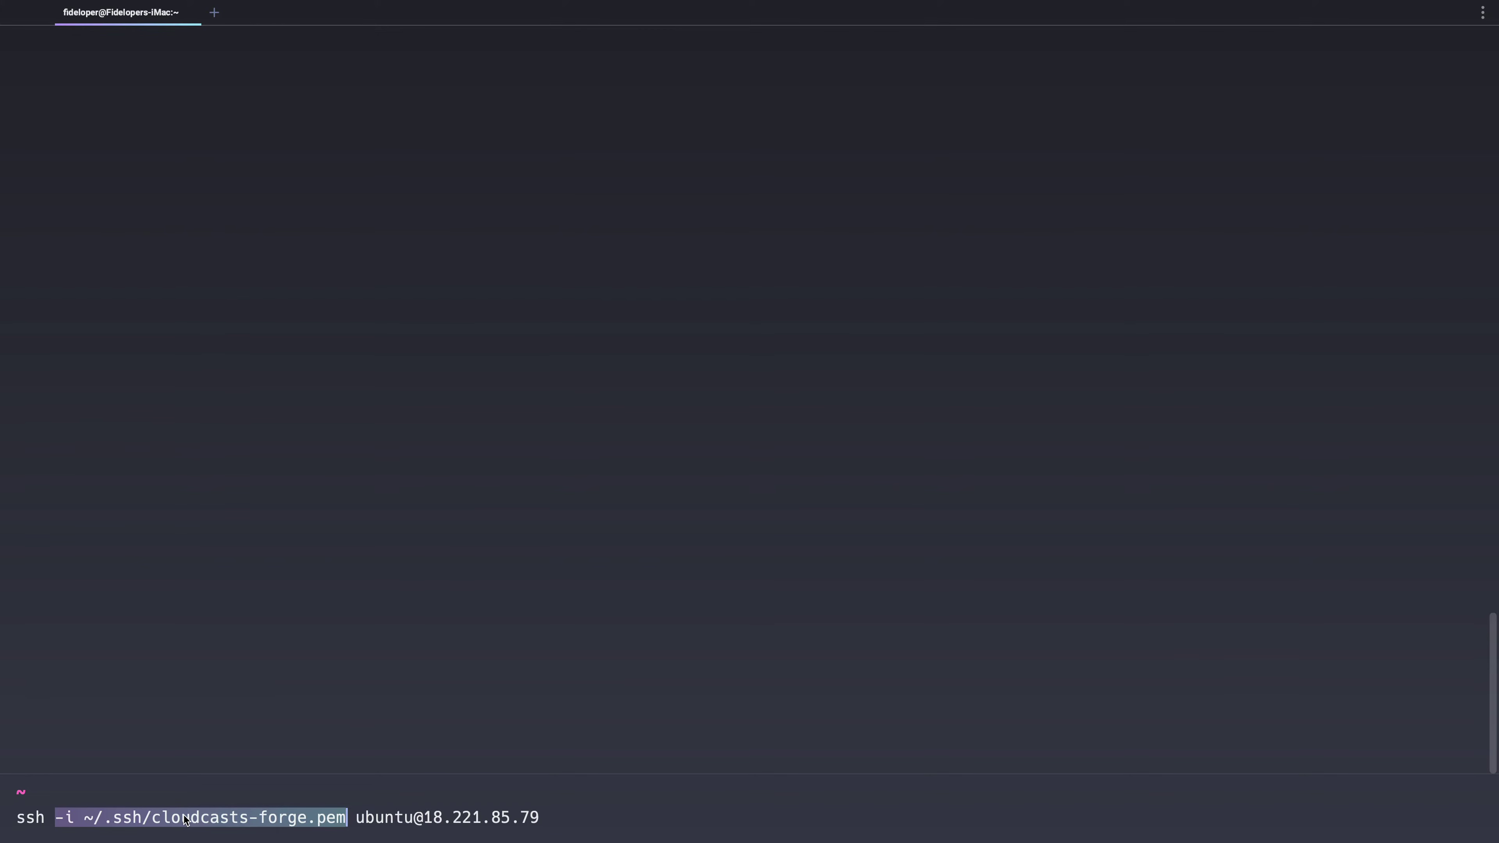
key("Return")
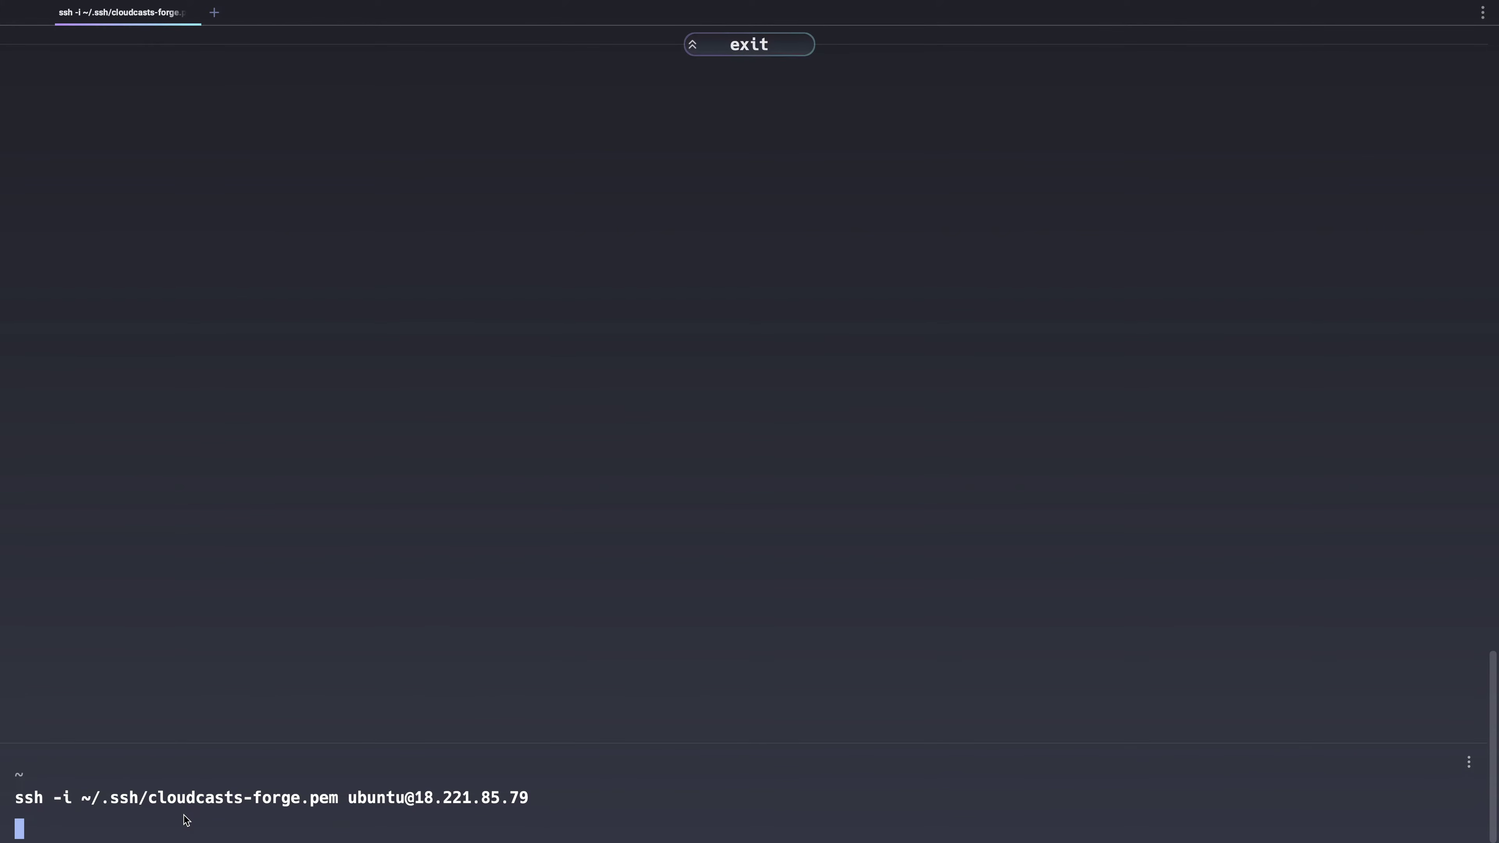
type("ls -lah")
key("Return")
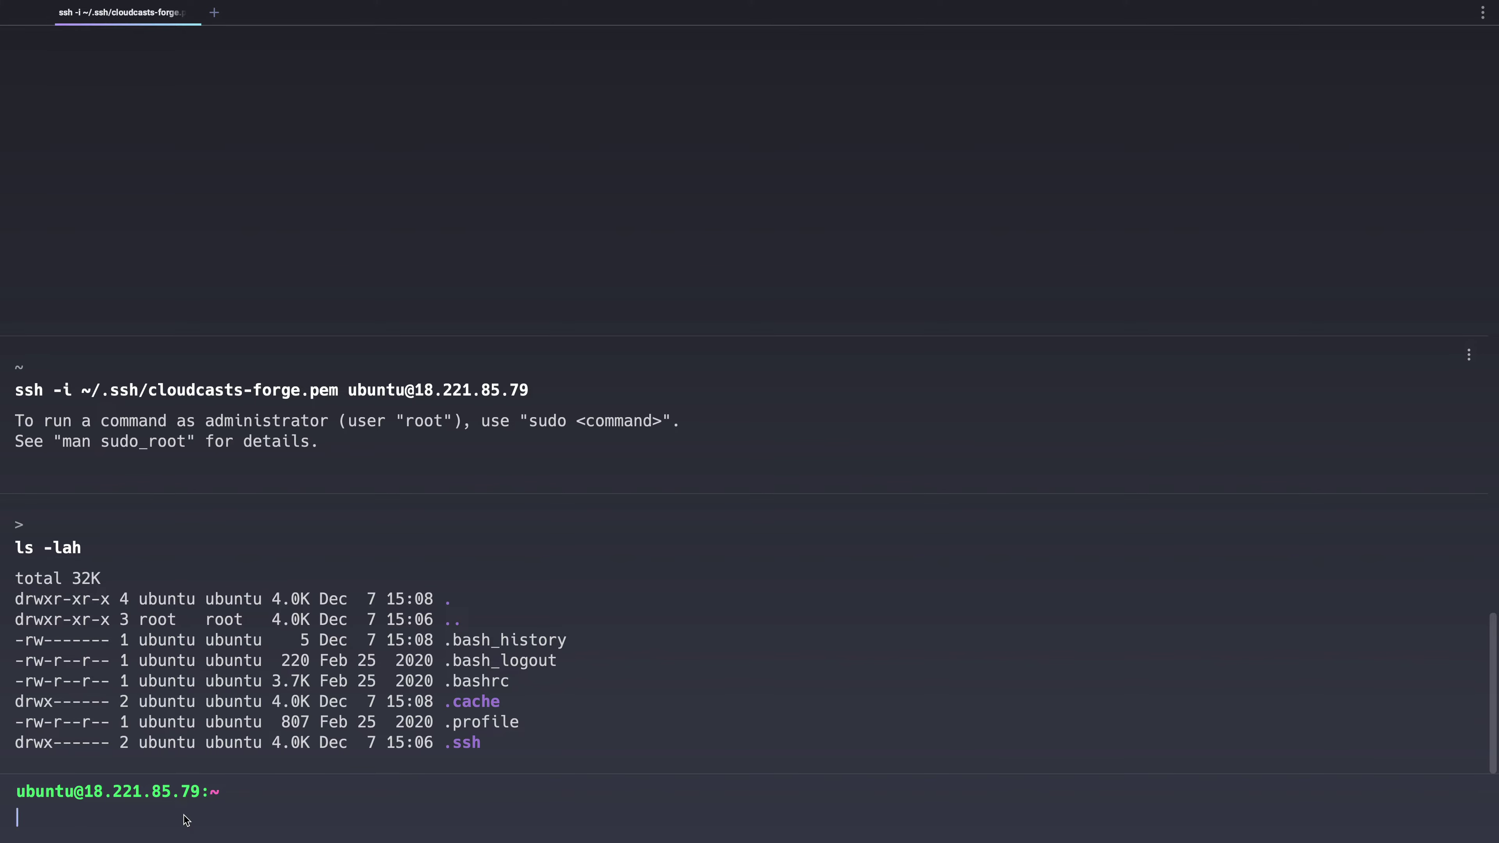
Step: Show the server's Linux distribution details with lsb_release -a and examine the version description
type("lsb_release -a")
key("Return")
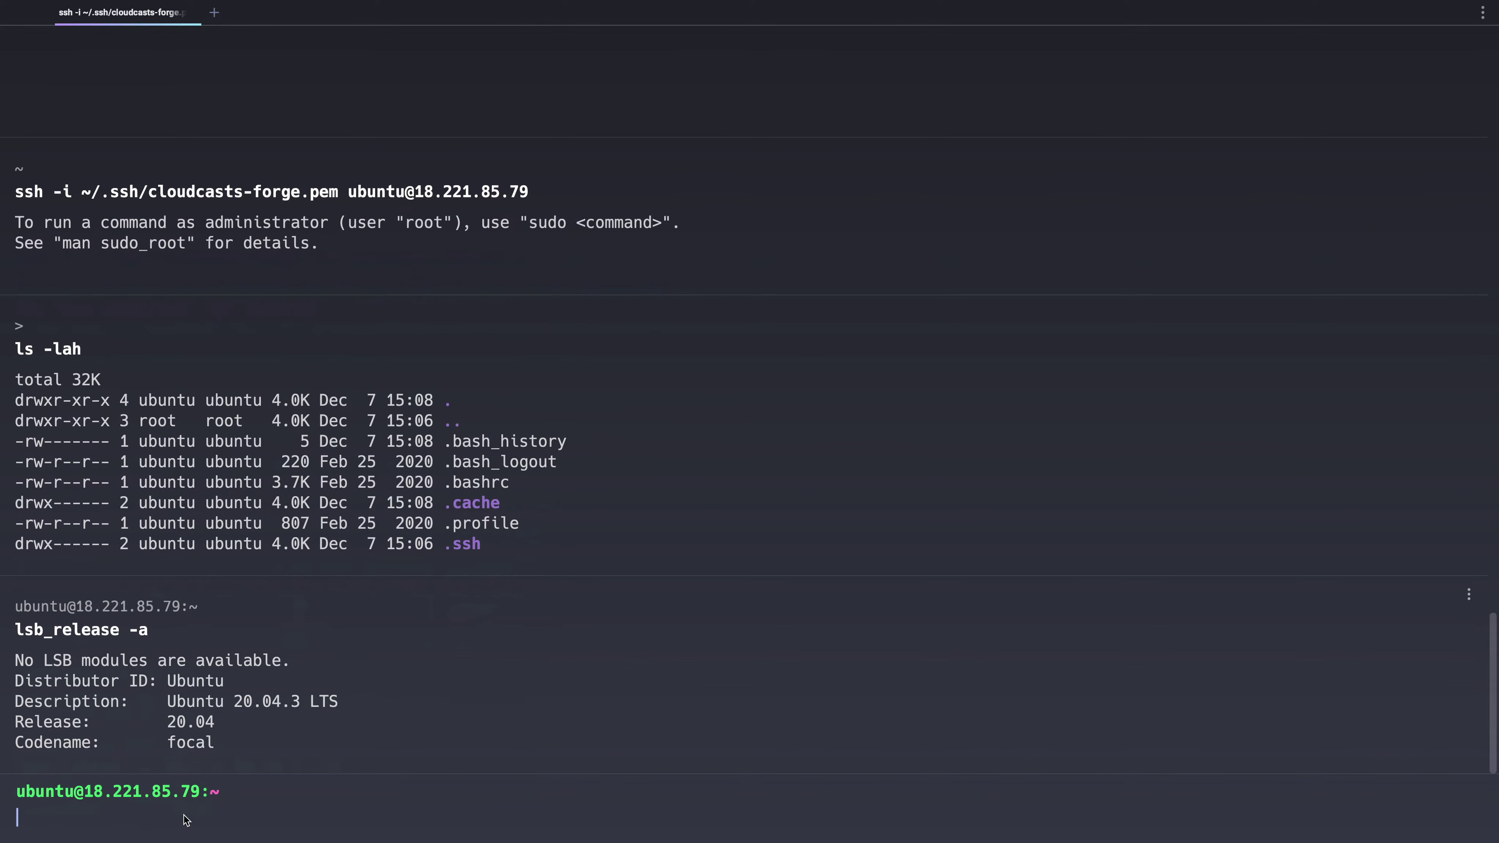
left_click_drag(237, 703, 299, 703)
left_click(293, 714)
left_click(307, 703)
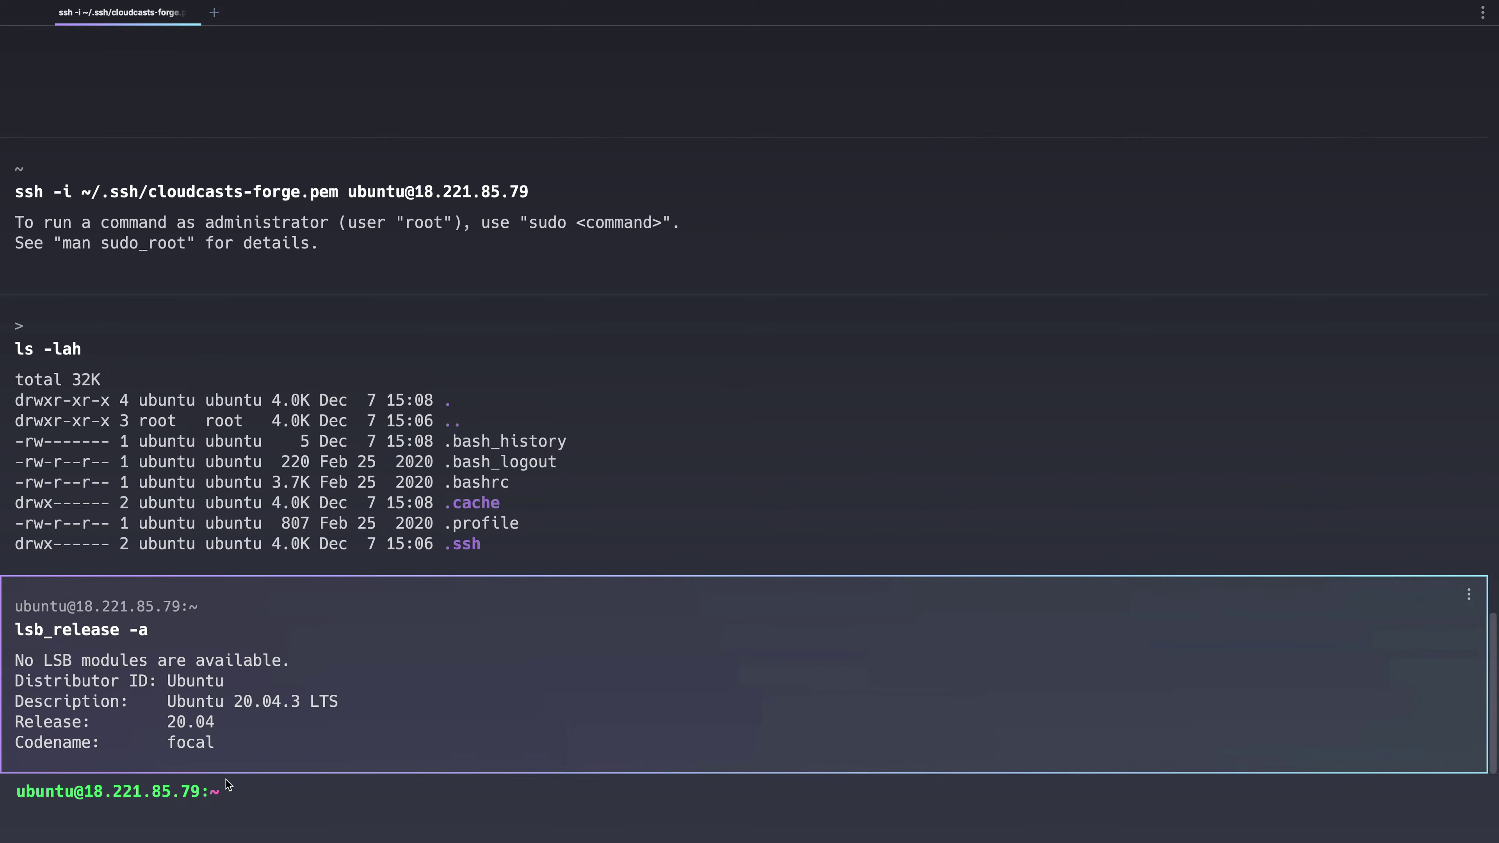
left_click(237, 795)
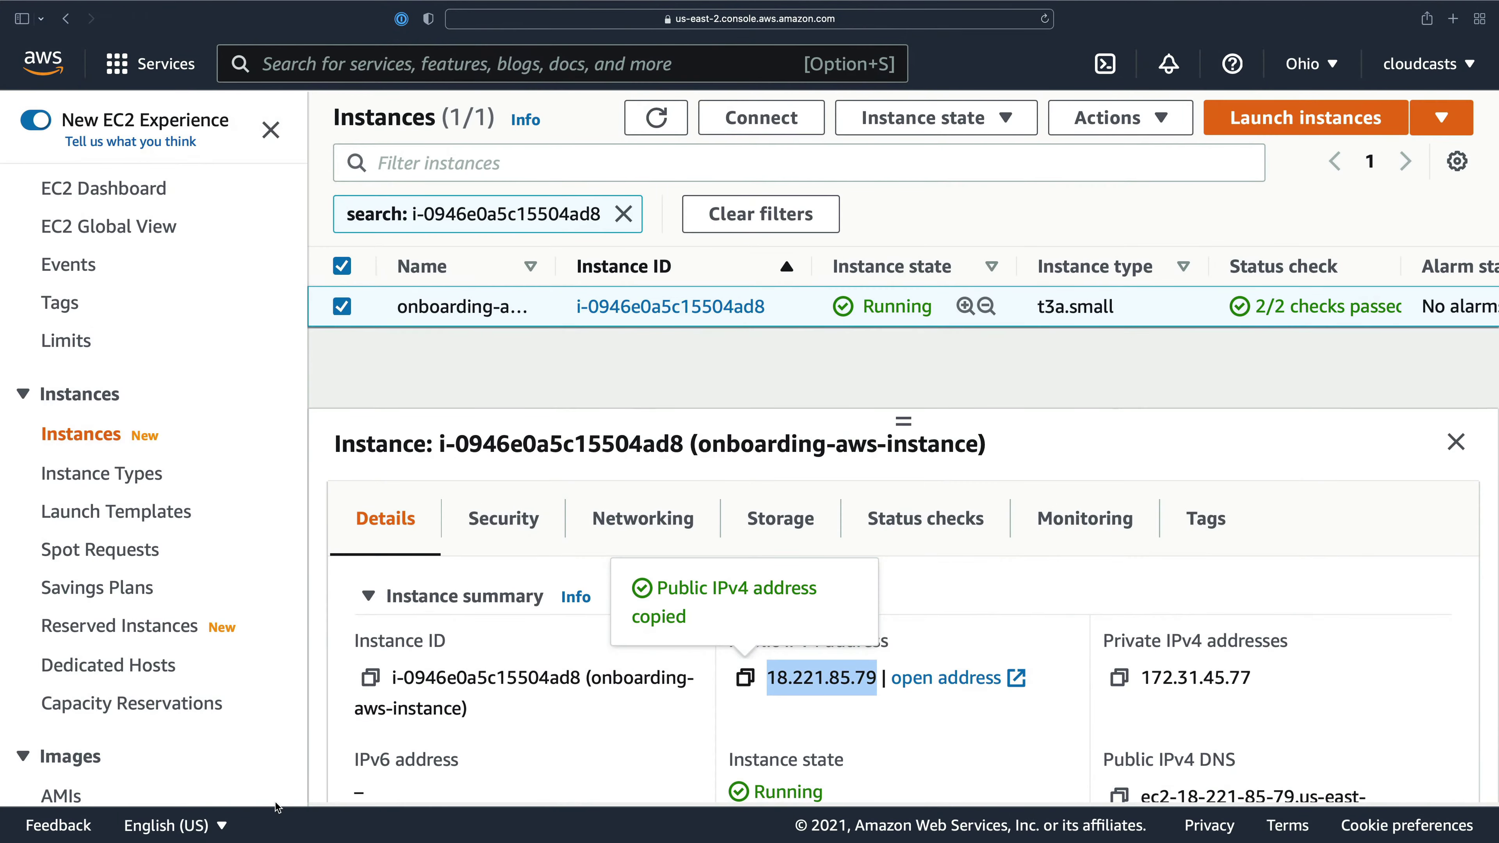
Step: Back in the AWS console, examine the instance's public IPv4 address and the available instance state actions
left_click(640, 385)
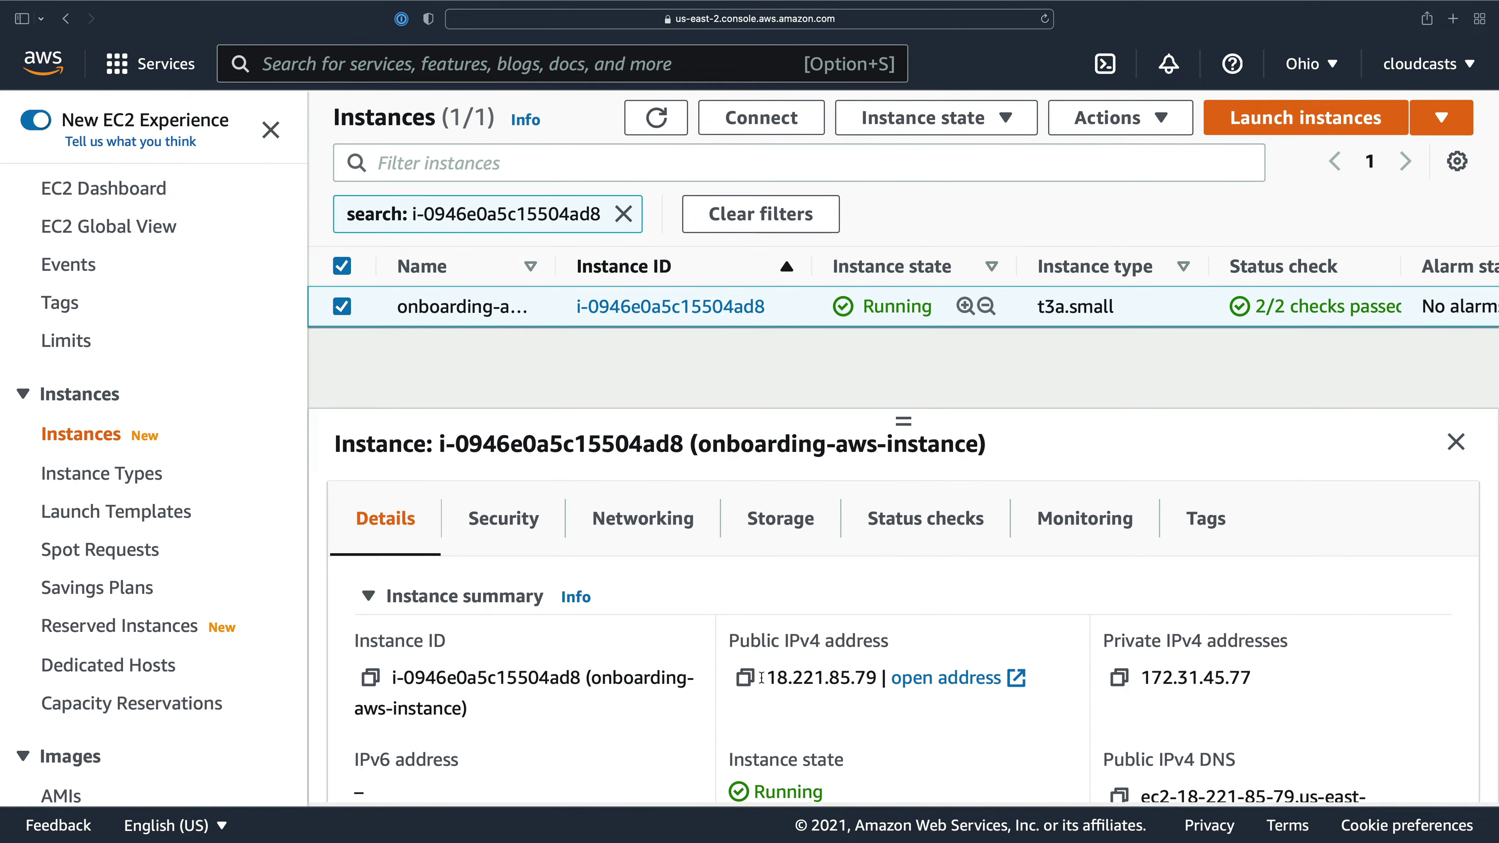
left_click_drag(767, 678, 880, 678)
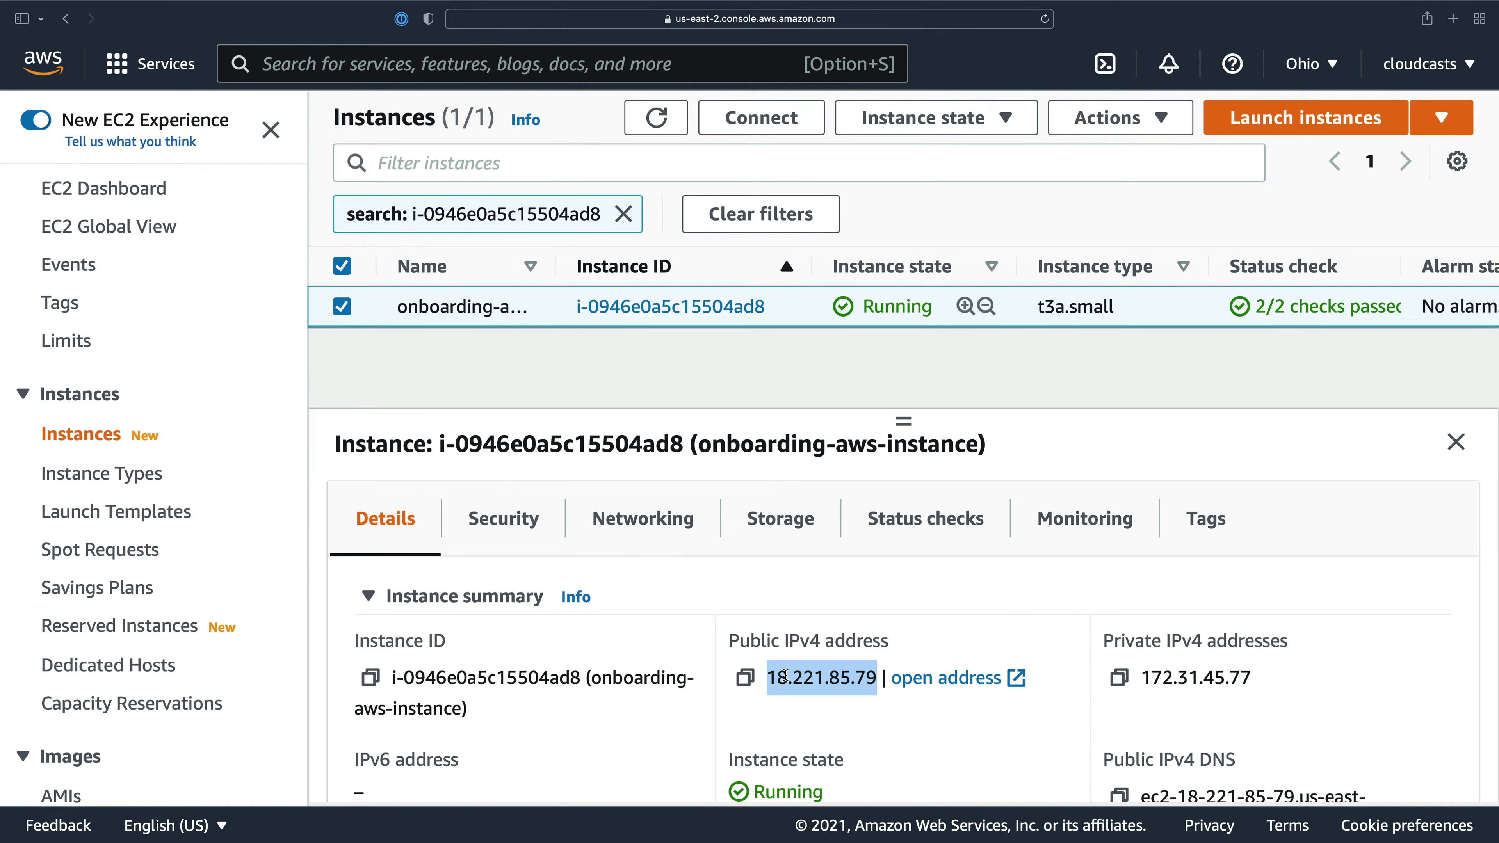
left_click_drag(767, 676, 875, 673)
left_click(796, 369)
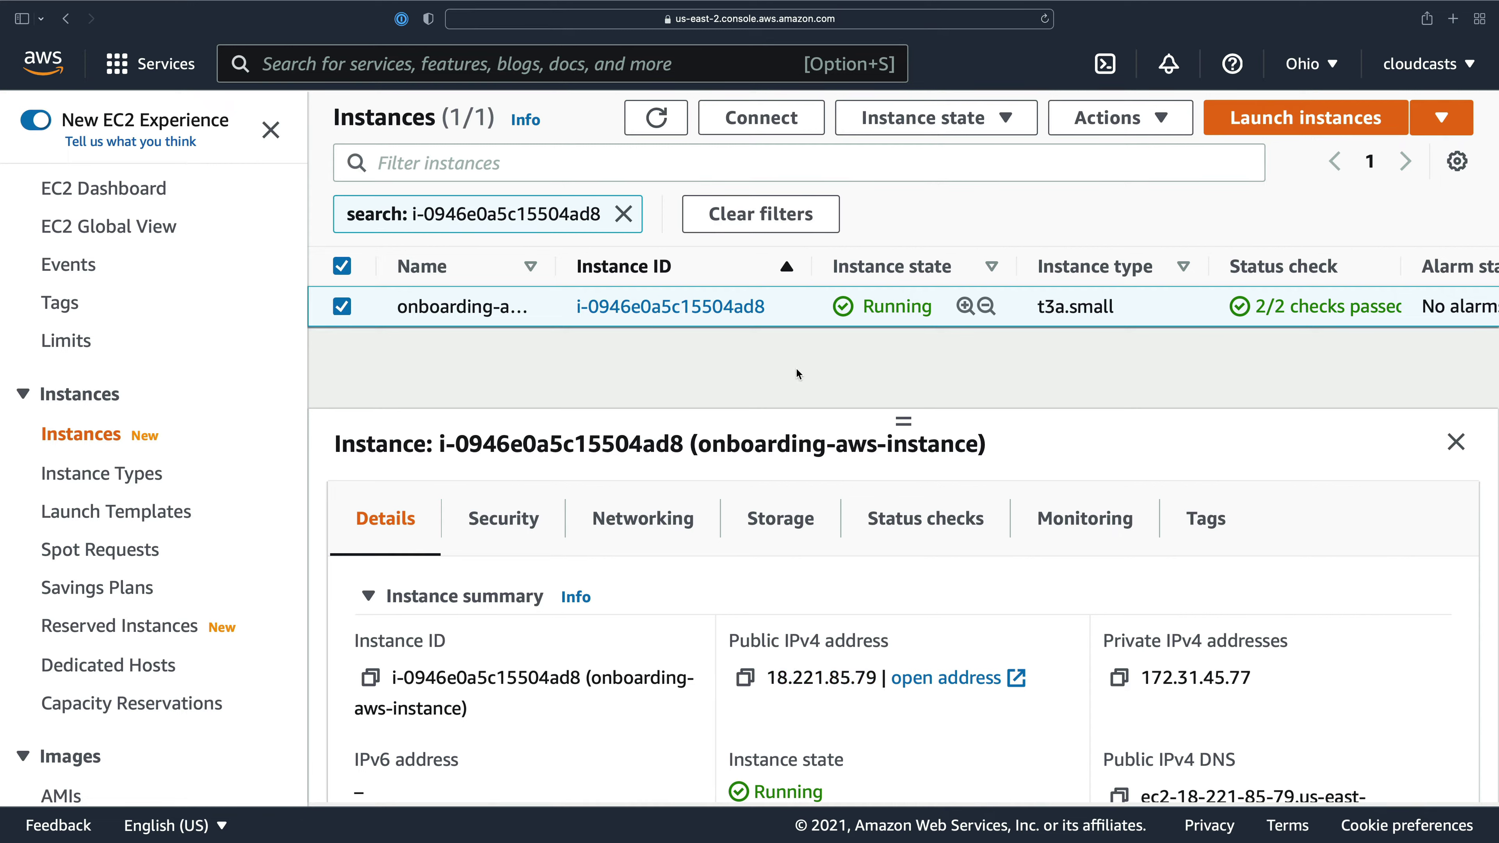
left_click(923, 117)
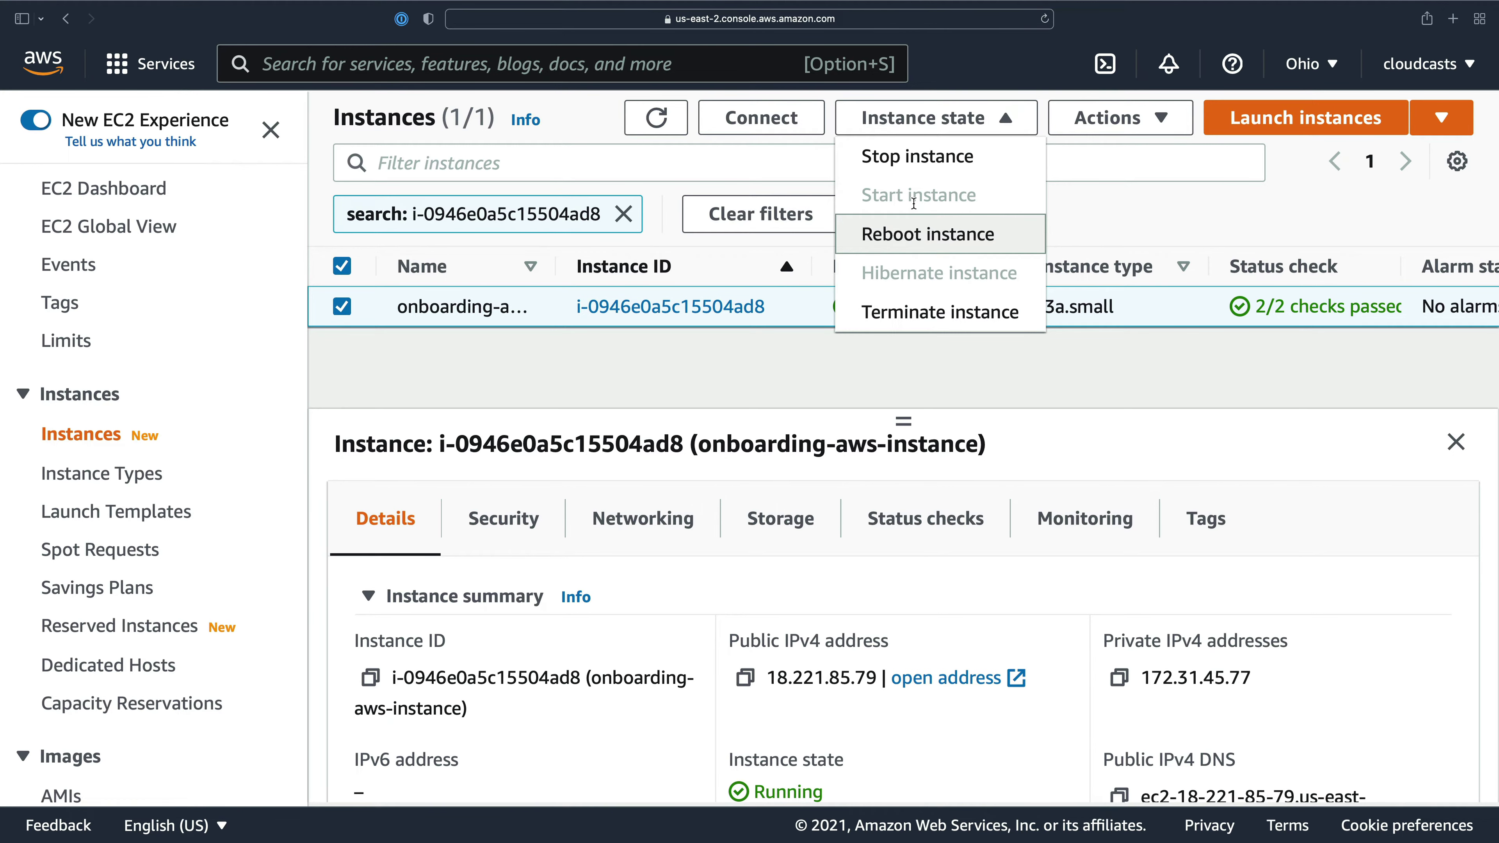
left_click(882, 395)
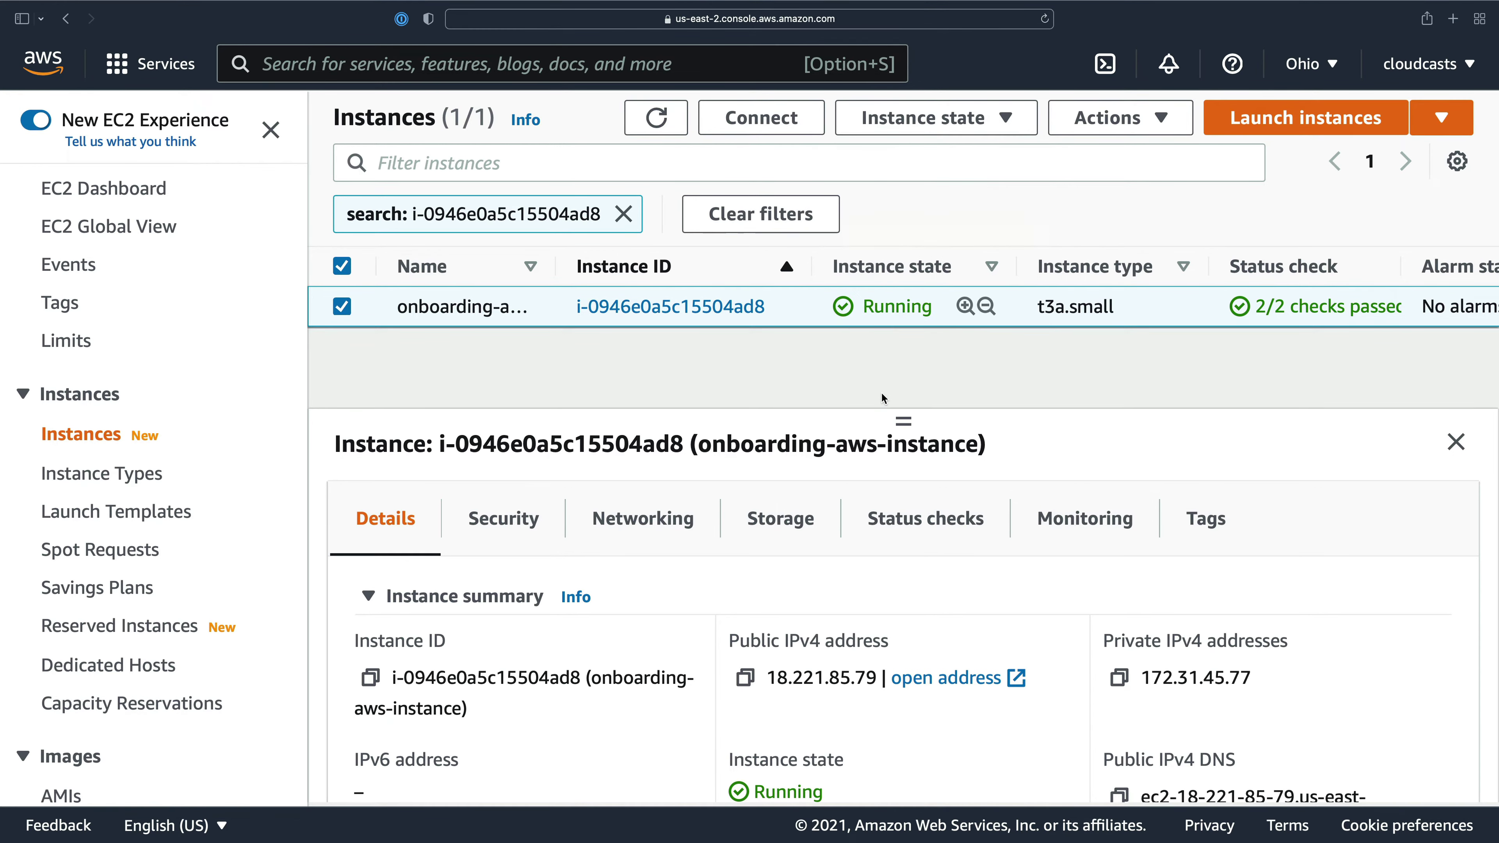
left_click_drag(766, 700, 875, 702)
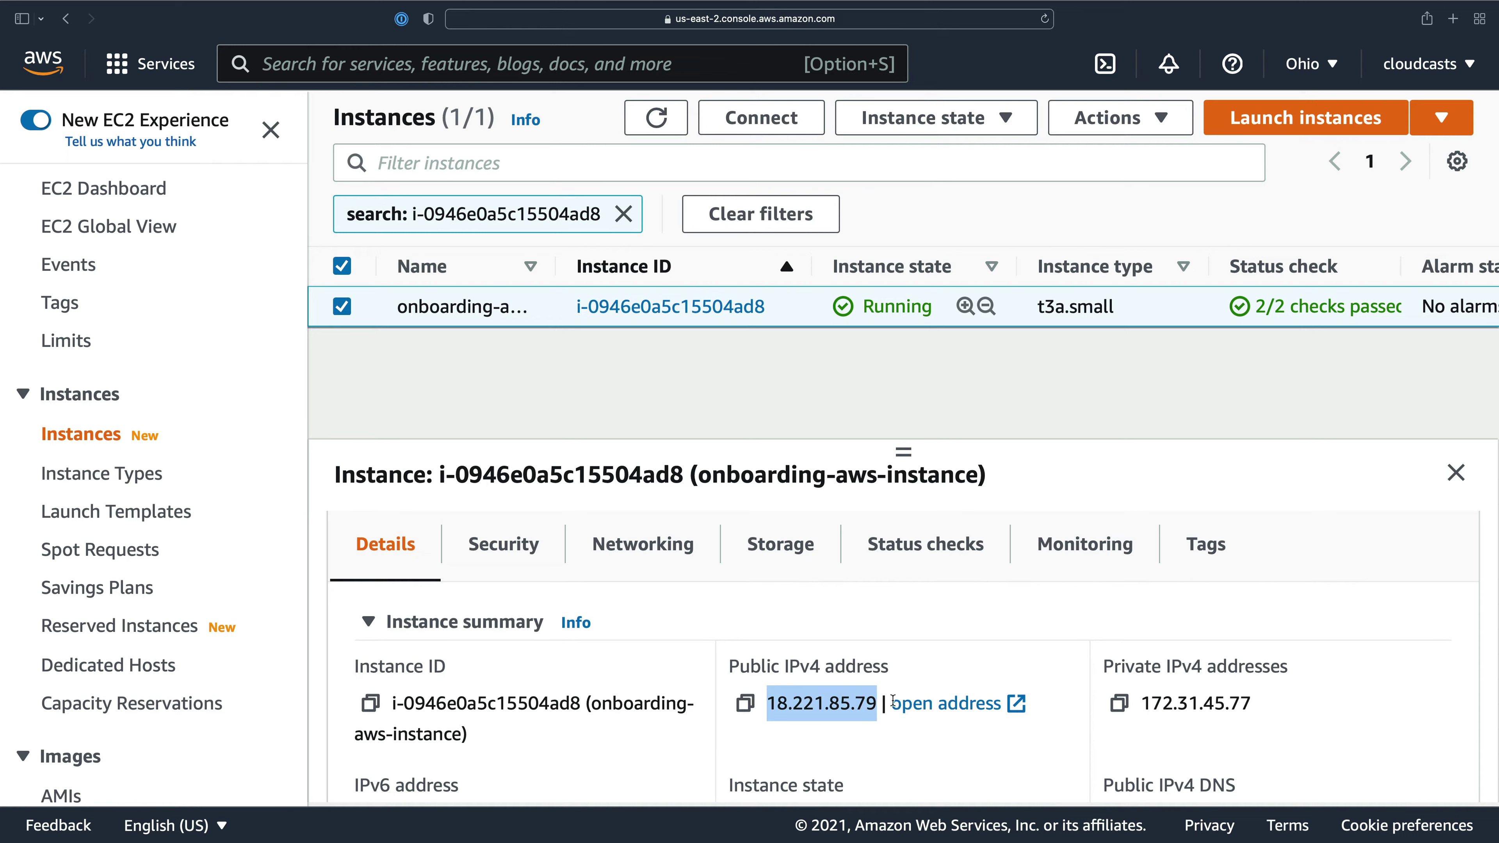
Step: Open the Elastic IPs page and start allocating an Elastic IP address from Amazon's pool of IPv4 addresses
scroll(227, 474, "down", 5)
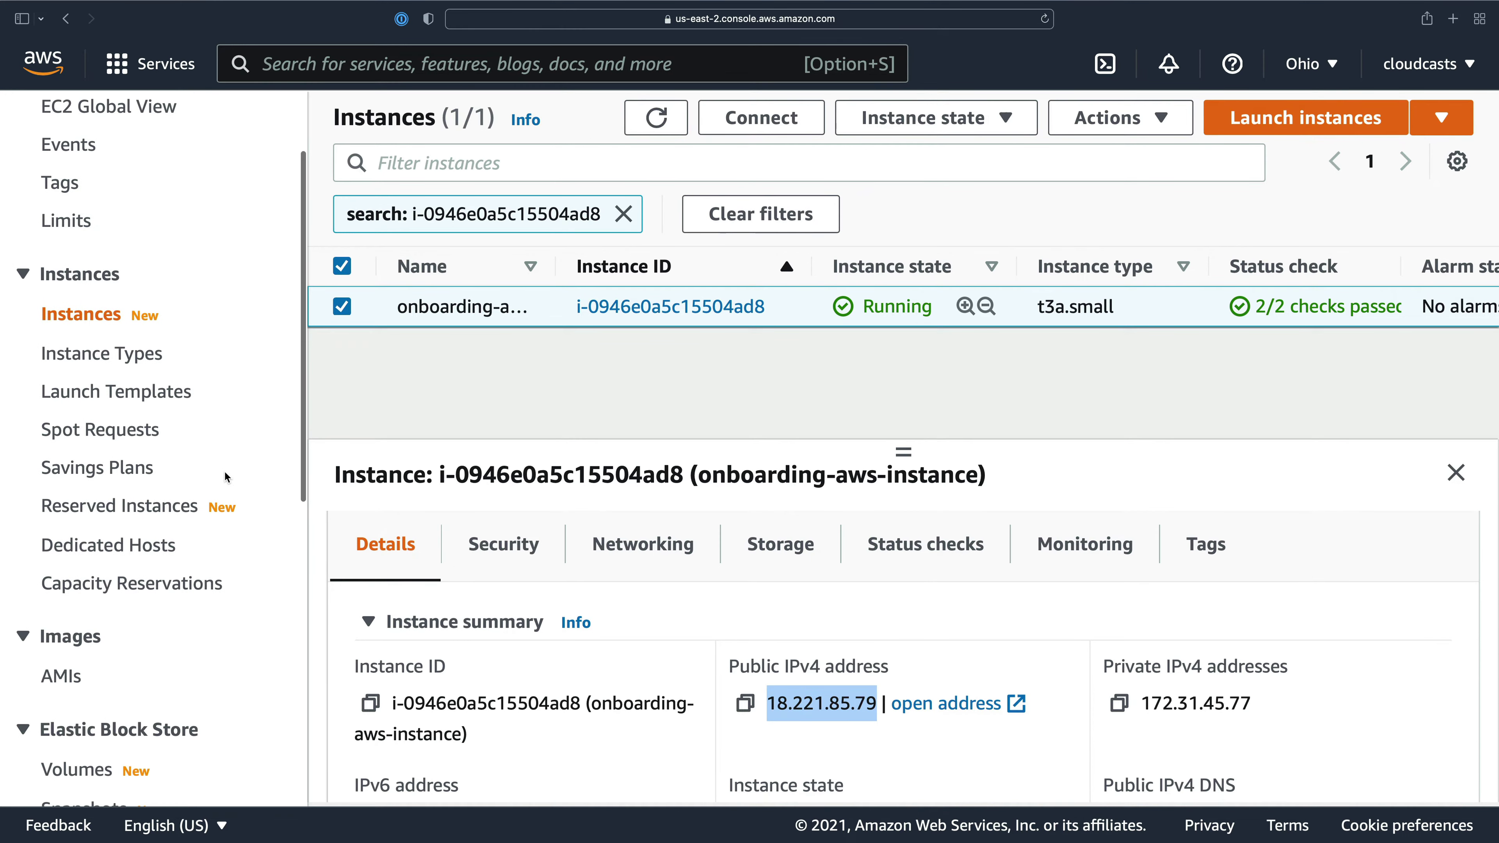
scroll(228, 462, "down", 2)
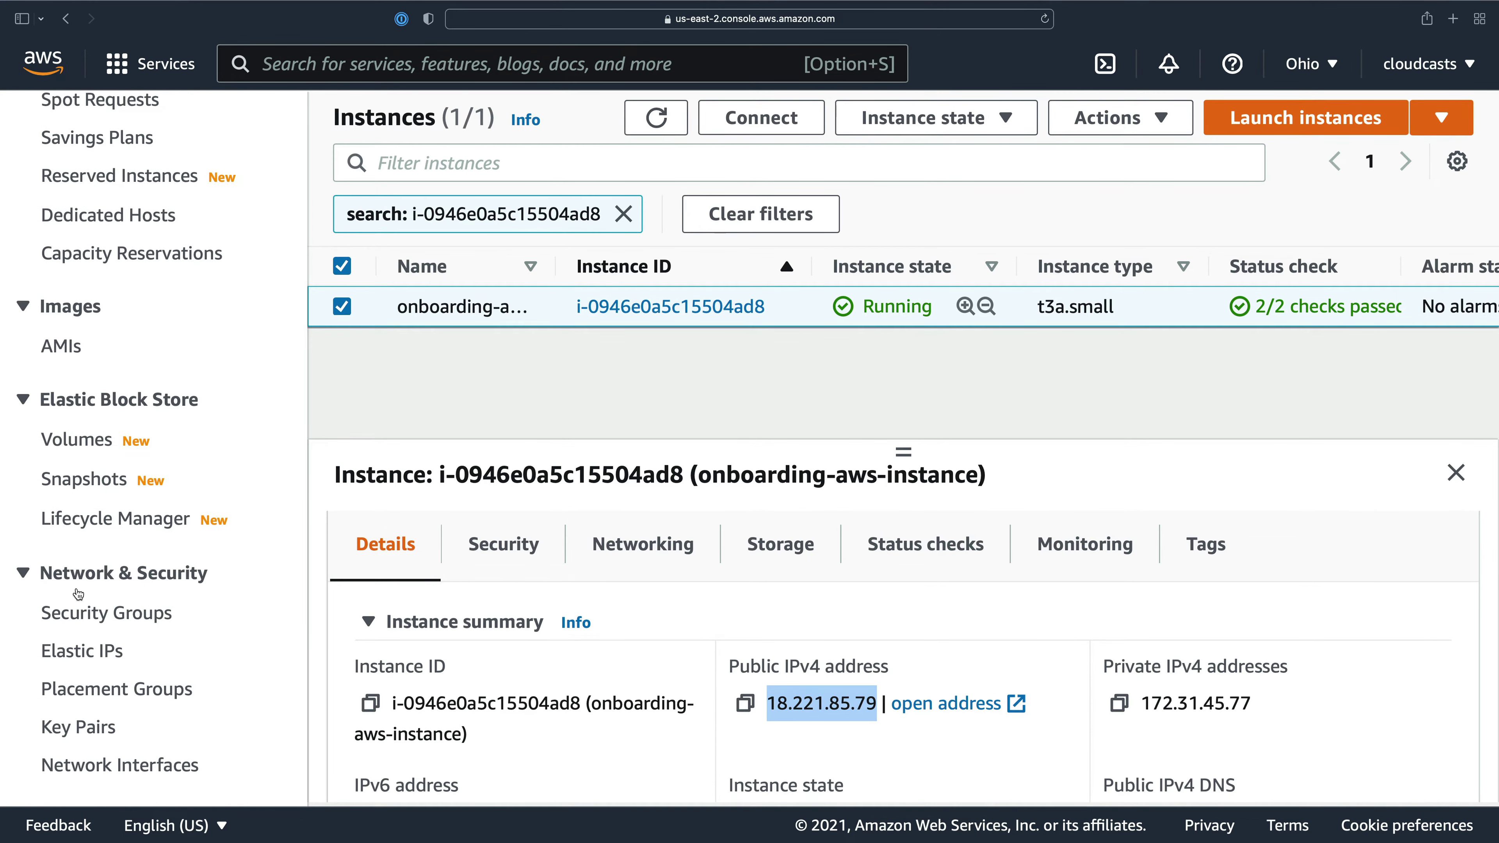
left_click(85, 651)
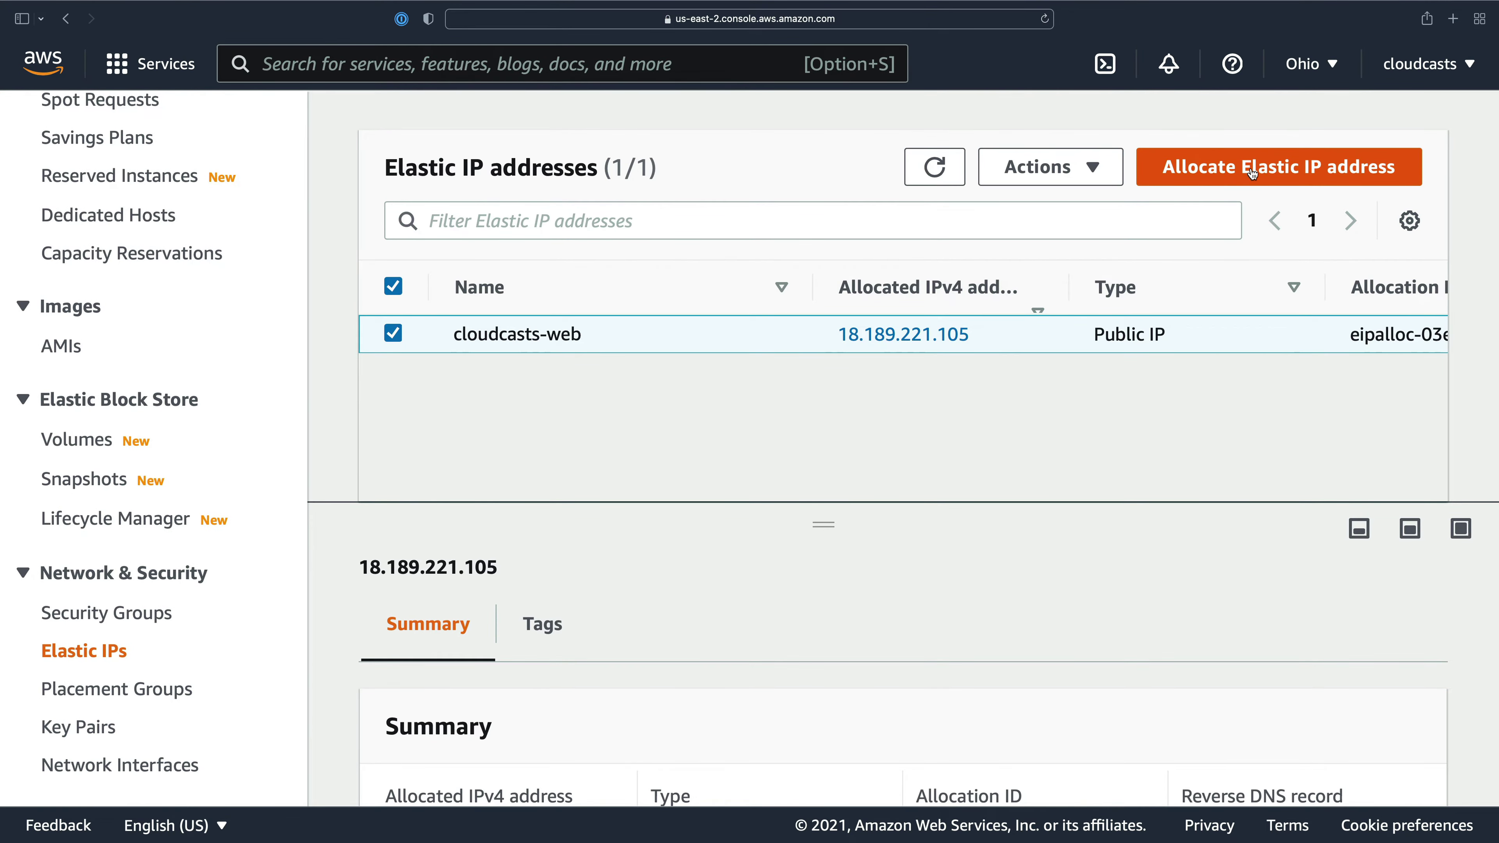
left_click(1252, 172)
left_click_drag(121, 387, 327, 389)
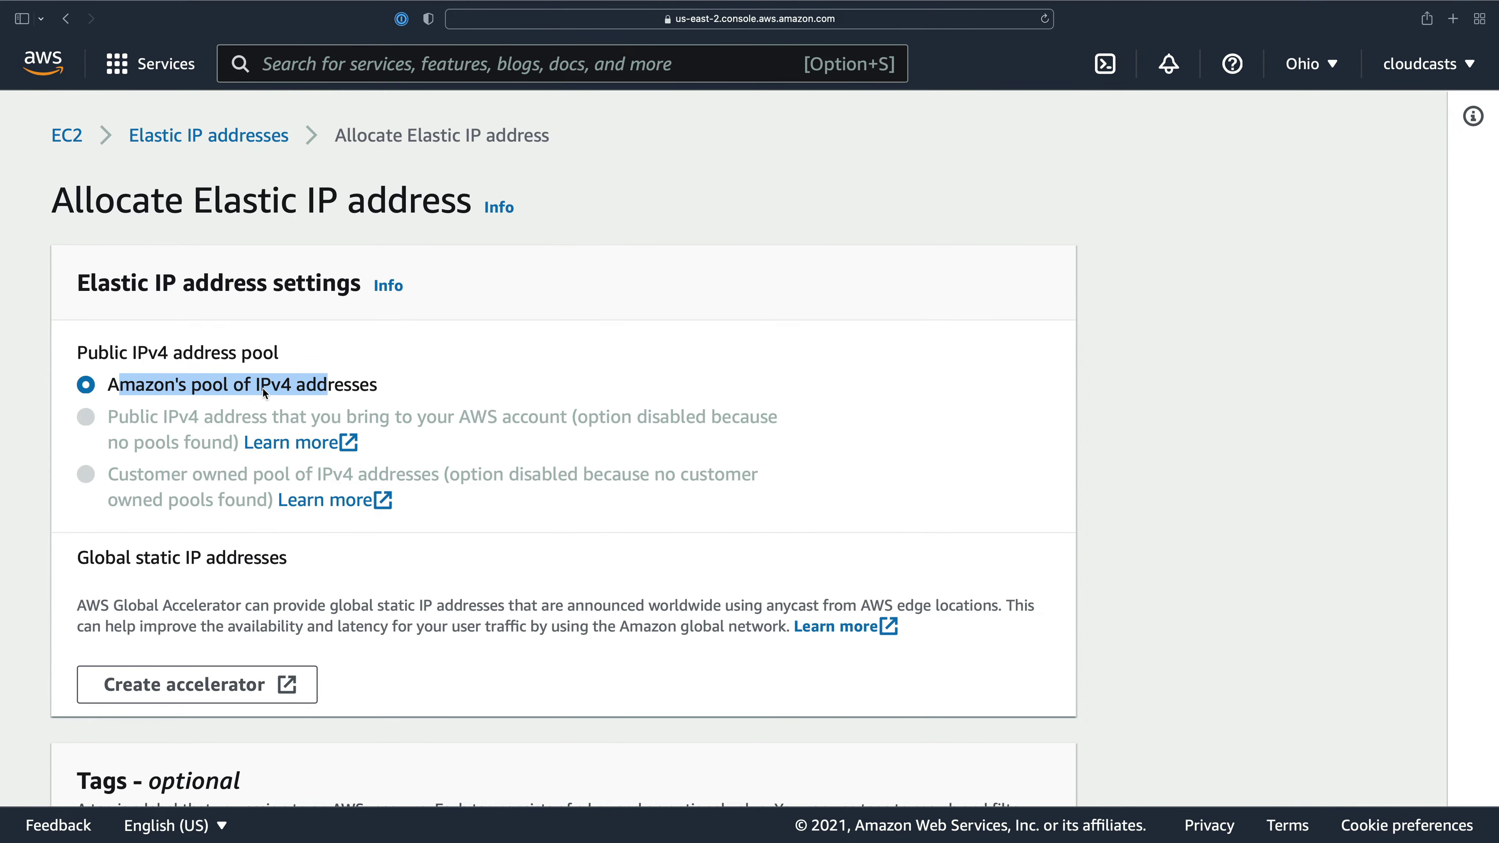
scroll(218, 393, "down", 1)
triple_click(412, 522)
left_click_drag(145, 352, 277, 350)
Step: Add a tag to the Elastic IP address with the key Name and the value onboarding-aws-eip
scroll(397, 553, "down", 5)
left_click(170, 645)
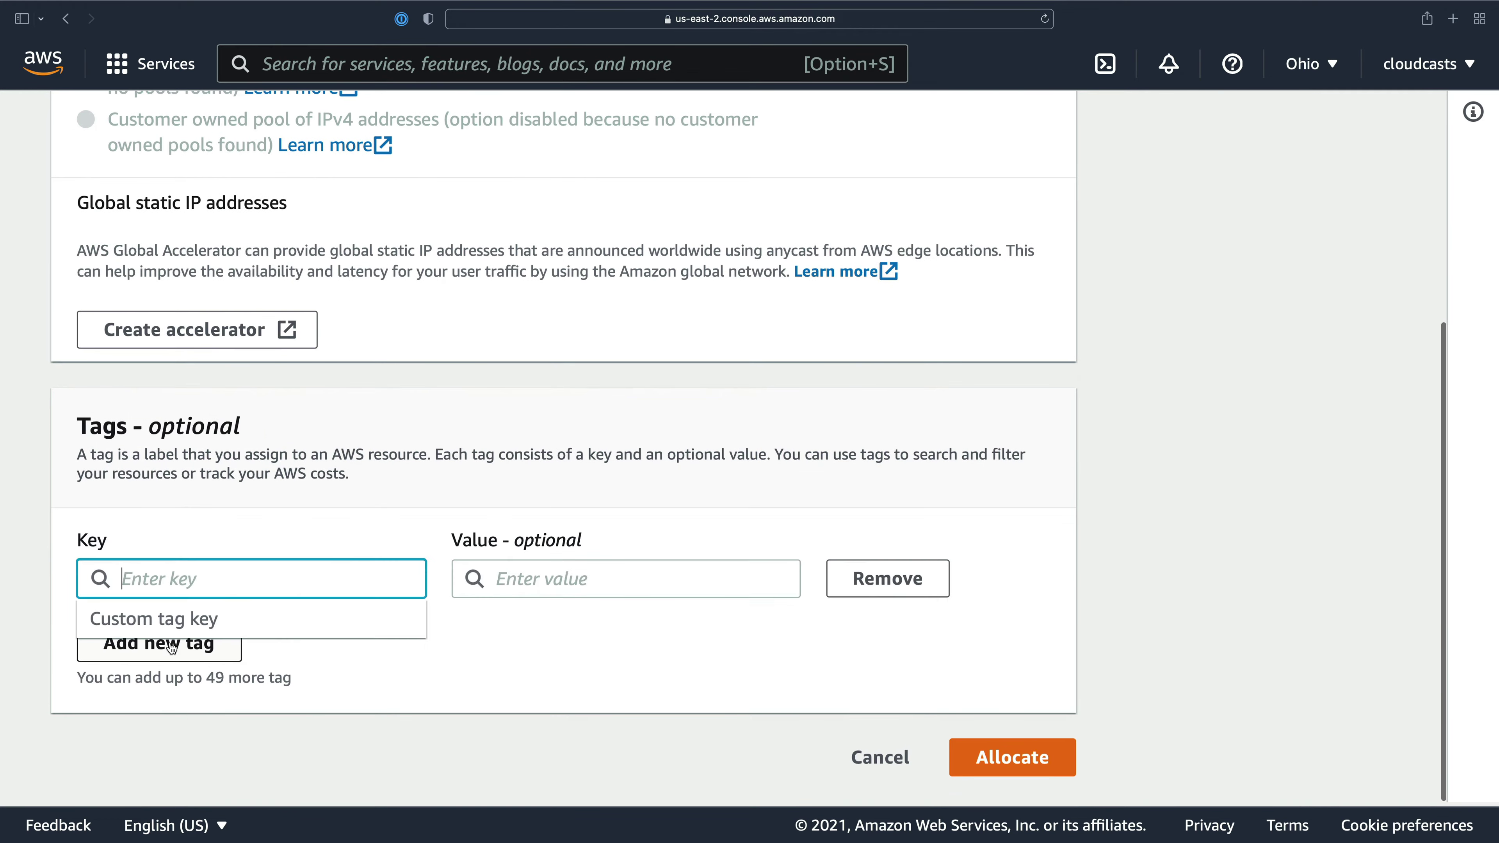
type("Name")
key("Tab")
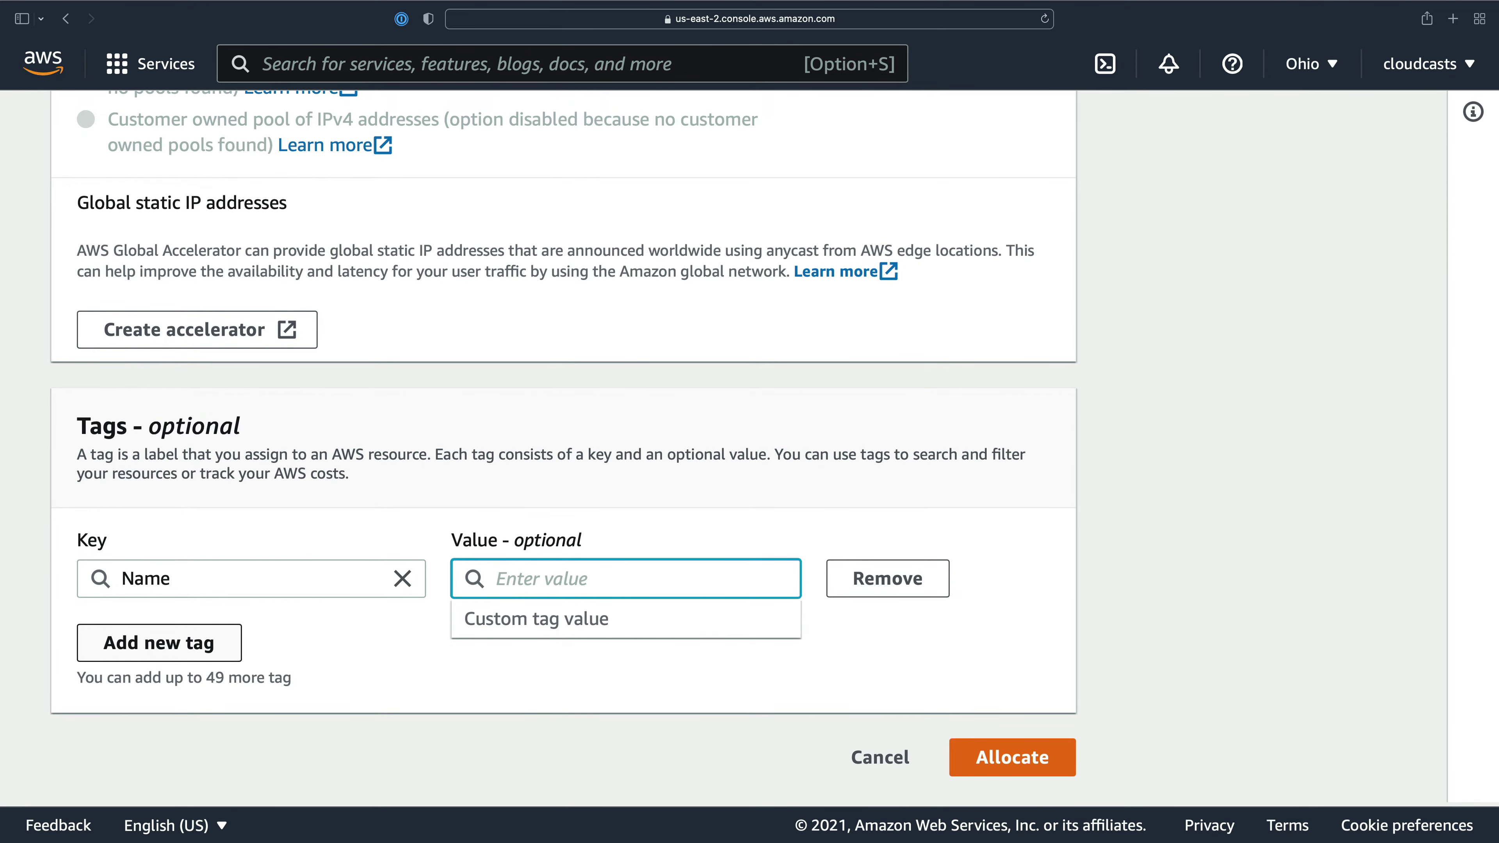
type("onboarding-aws-eip")
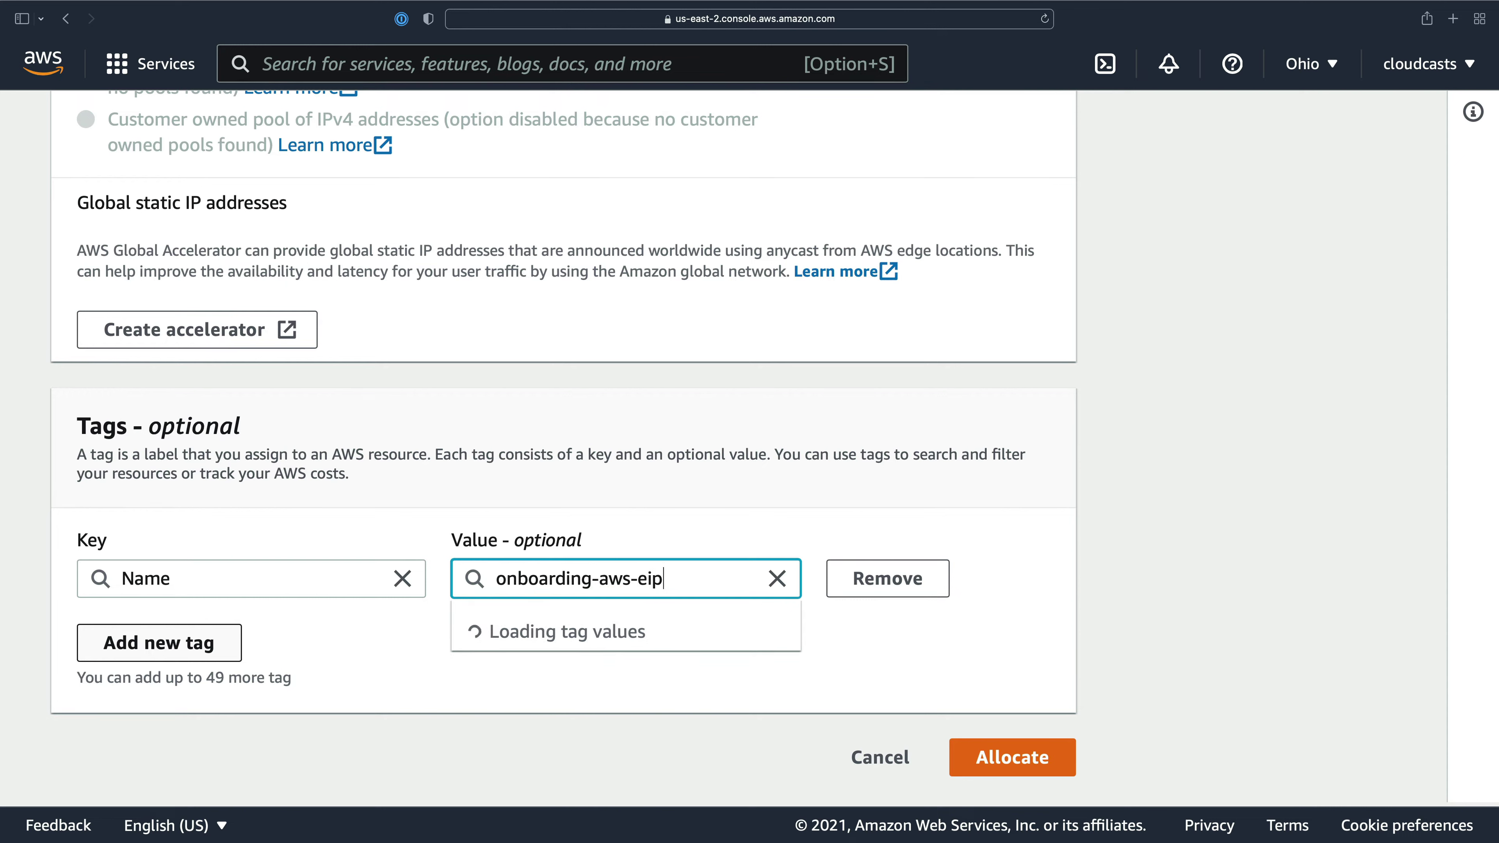
Step: Add a second tag with the key Environment and the value production, and allocate the Elastic IP address
left_click(186, 635)
type("Environ")
key("BackSpace")
key("BackSpace")
key("BackSpace")
key("BackSpace")
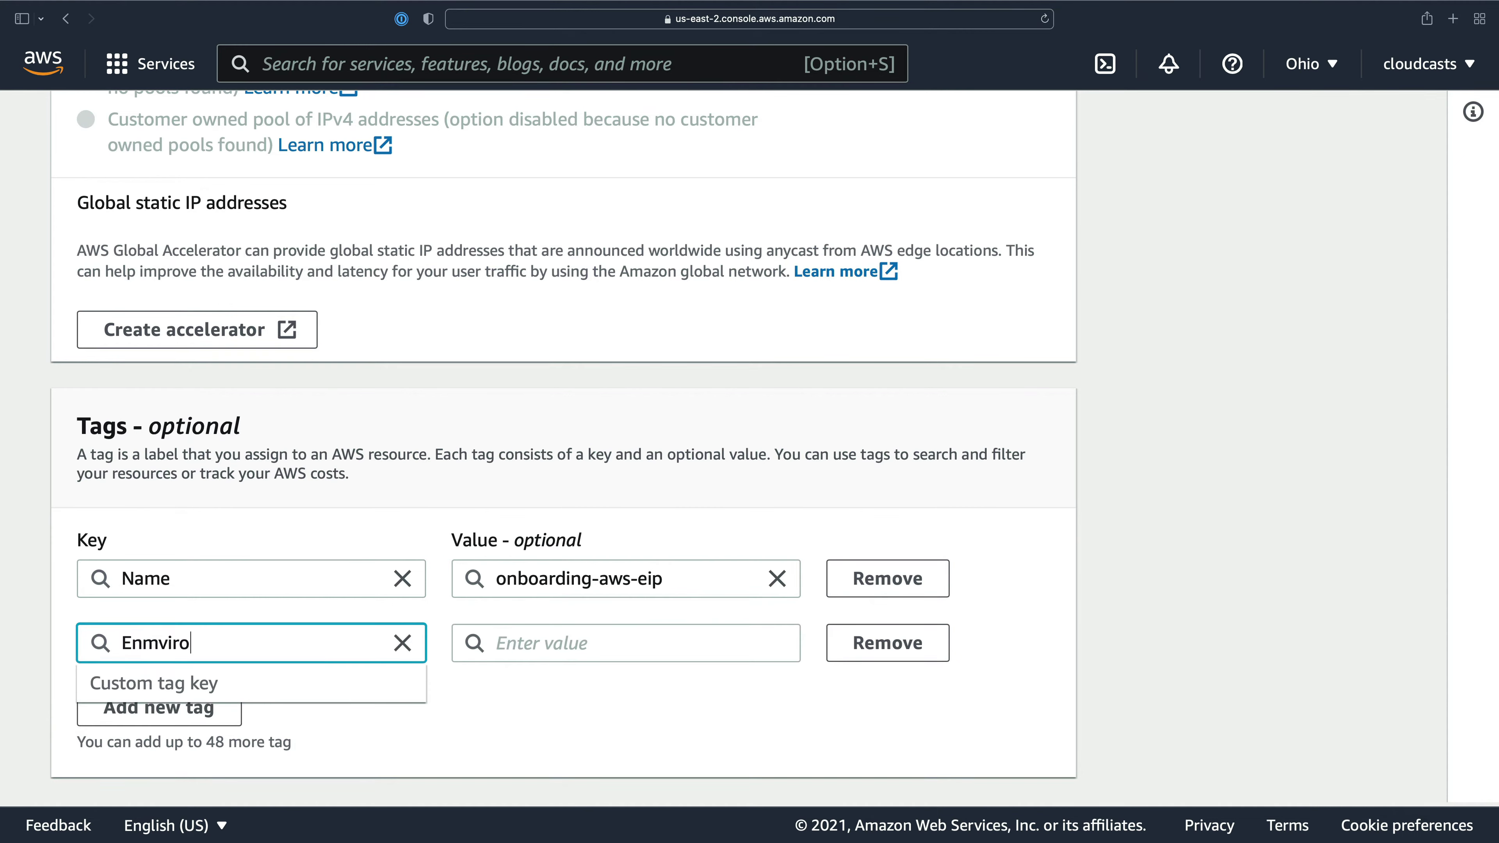
type("iron")
key("BackSpace")
type("nment")
key("Tab")
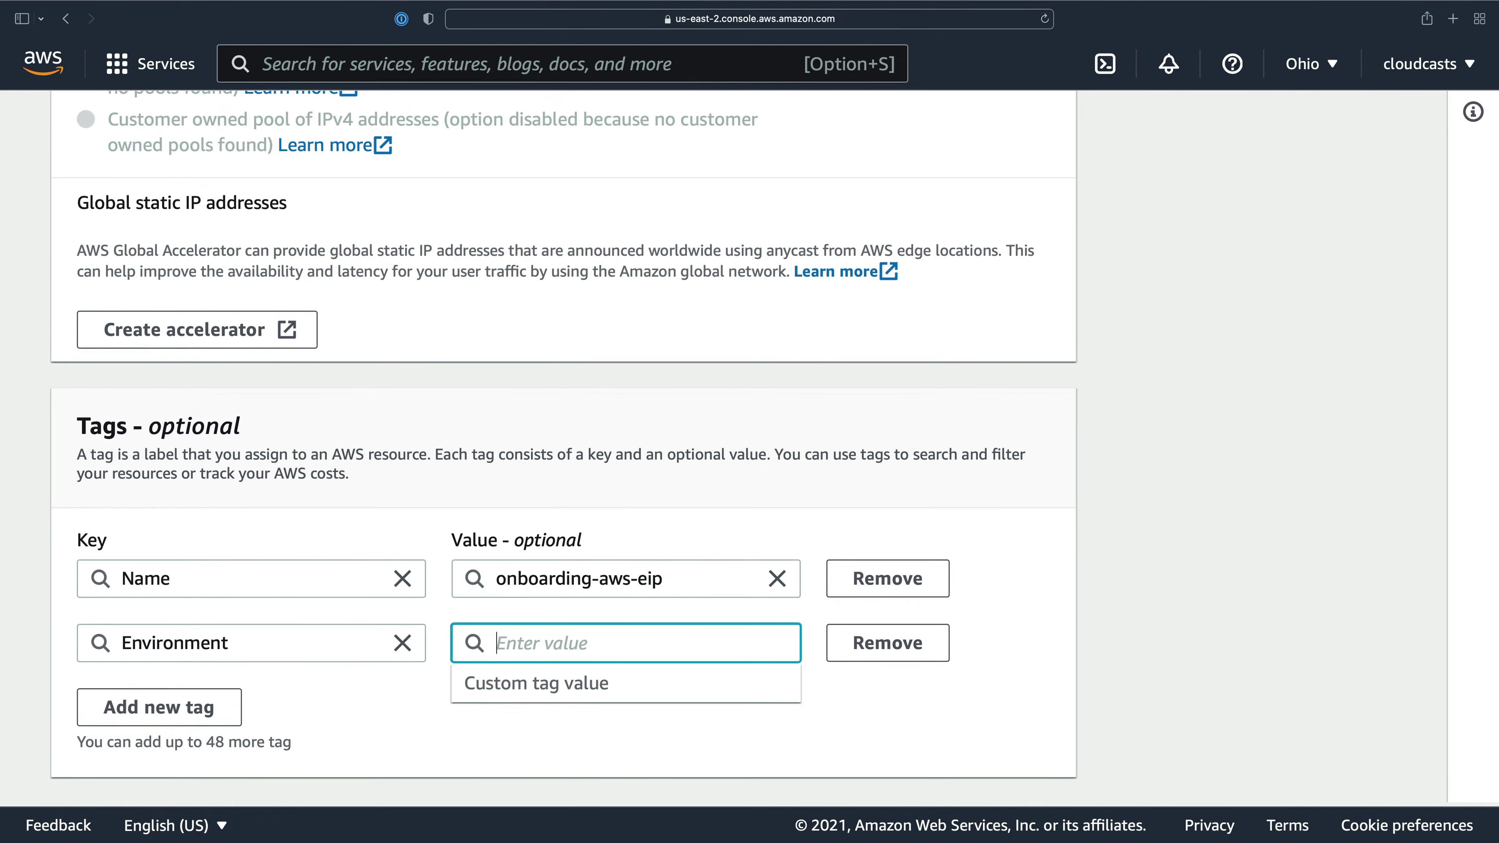
type("production")
scroll(390, 718, "down", 2)
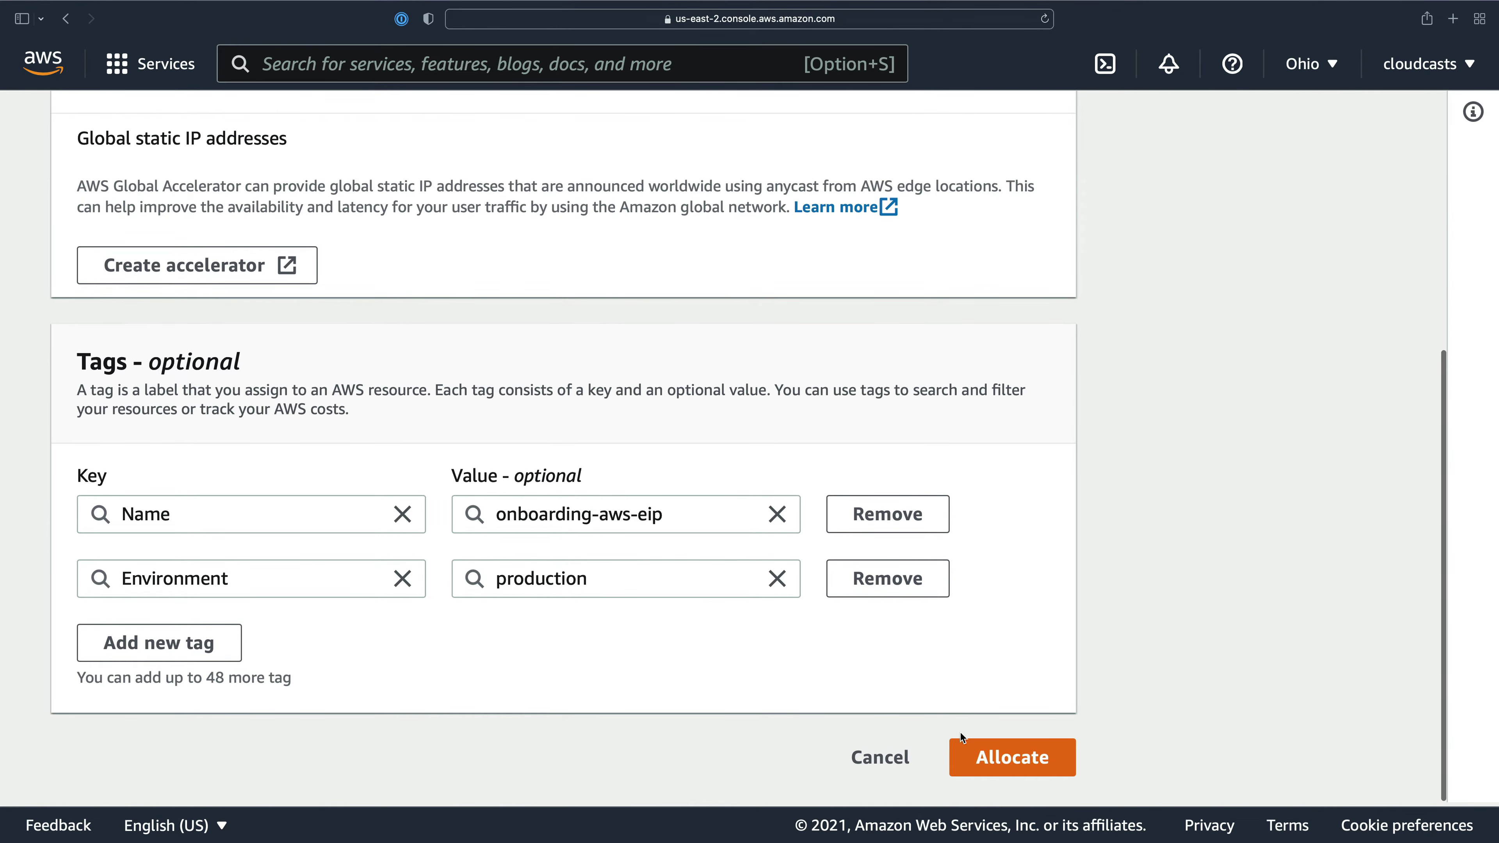
left_click(940, 741)
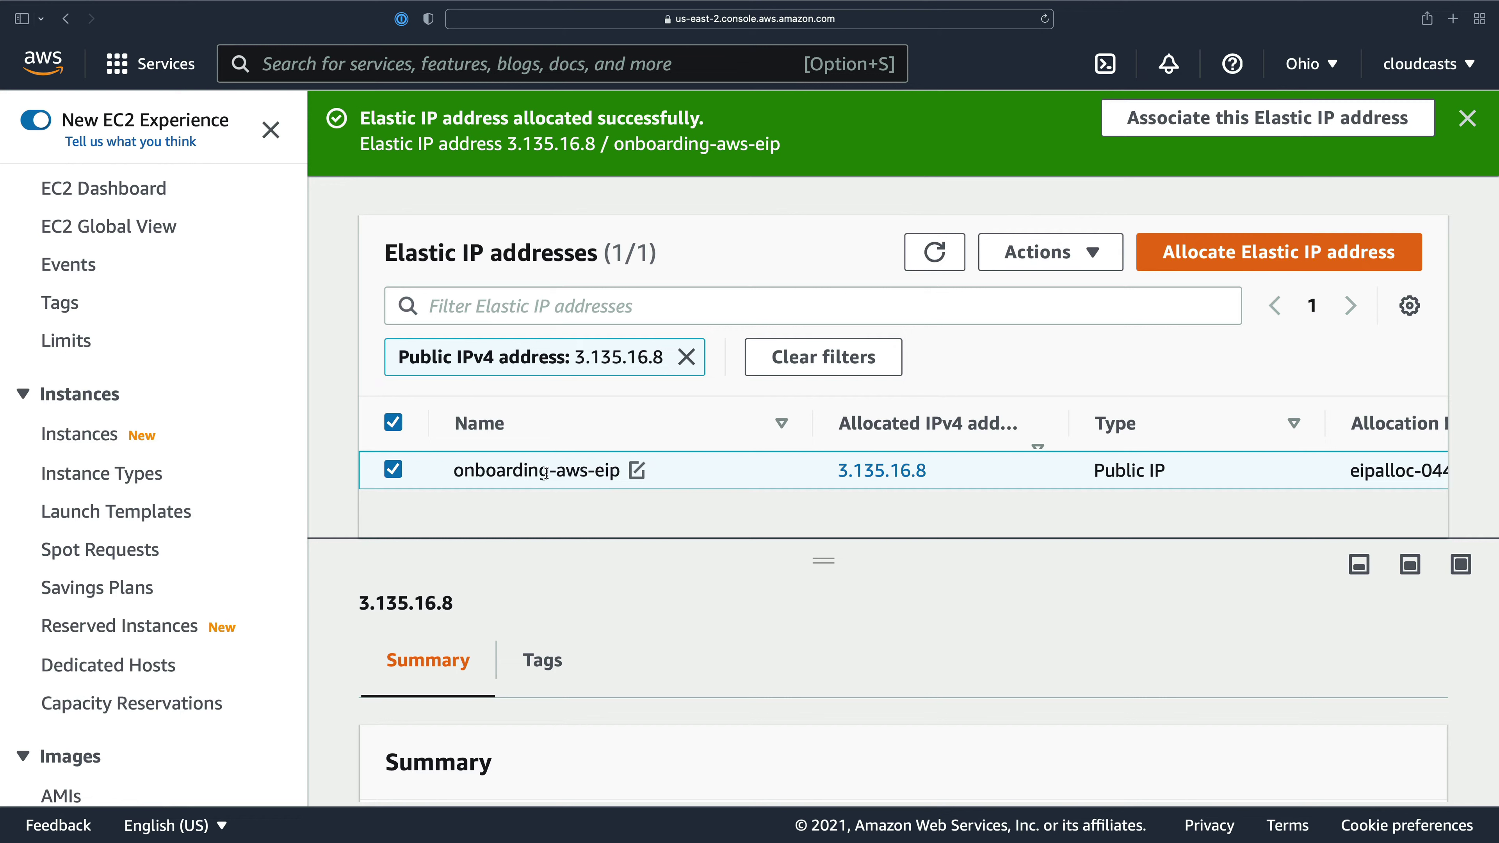
Step: Review the associated instance, private IP address and association ID columns of onboarding-aws-eip
scroll(864, 464, "right", 10)
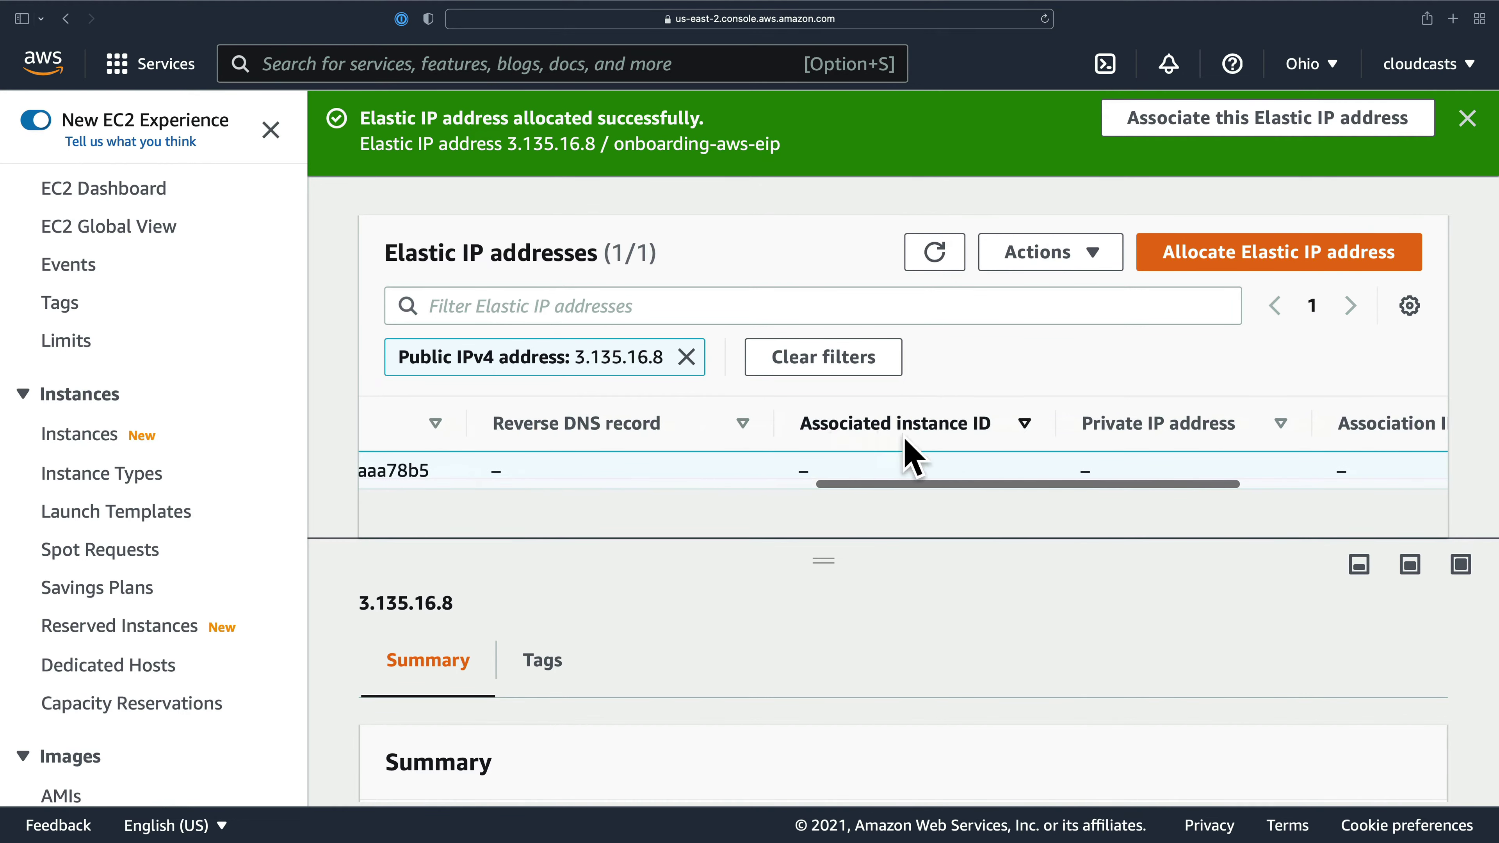
scroll(920, 464, "right", 10)
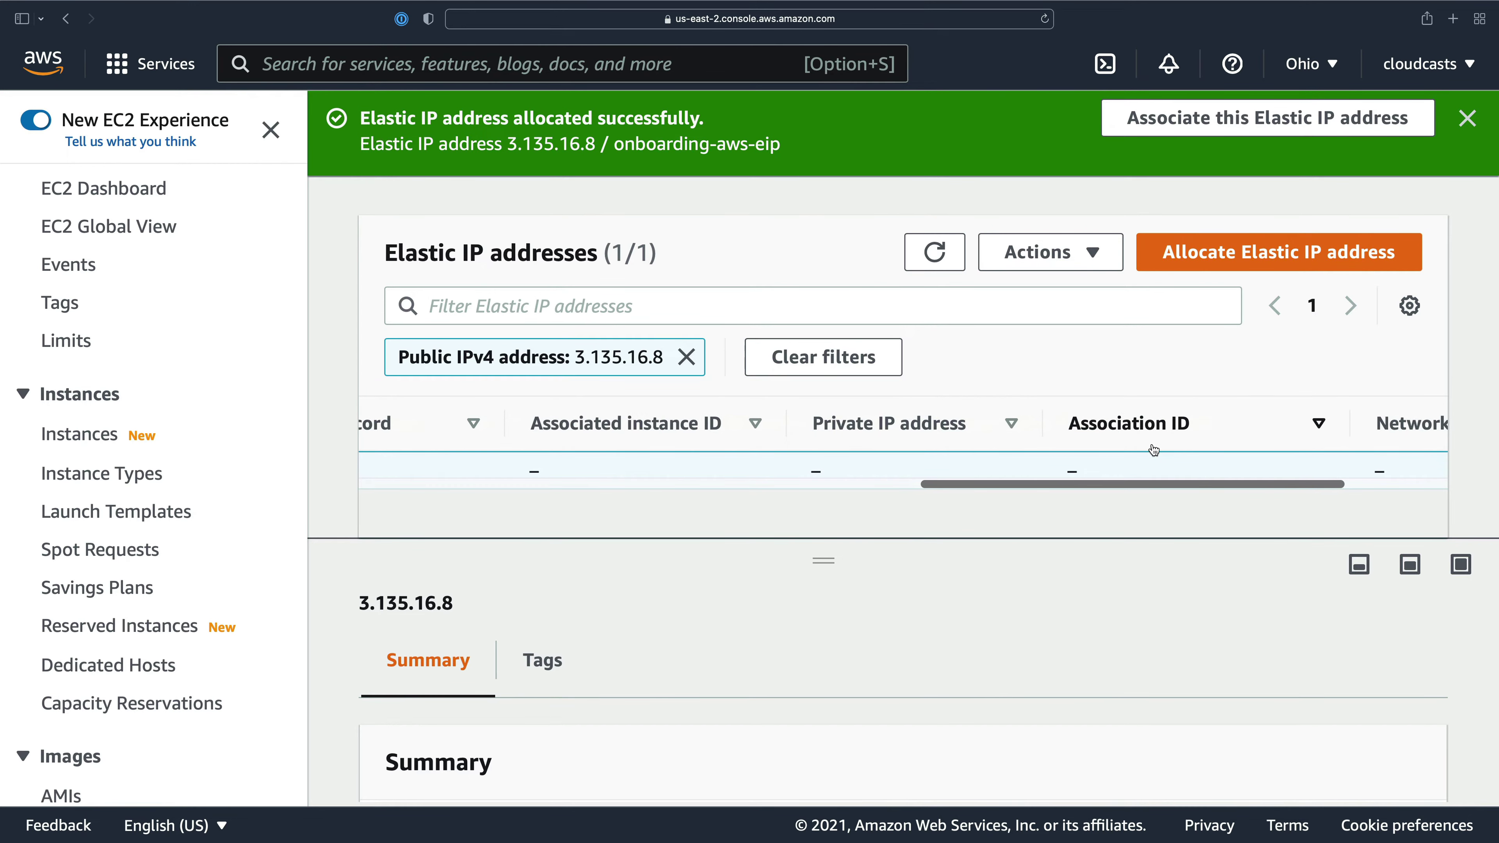
scroll(753, 473, "left", 20)
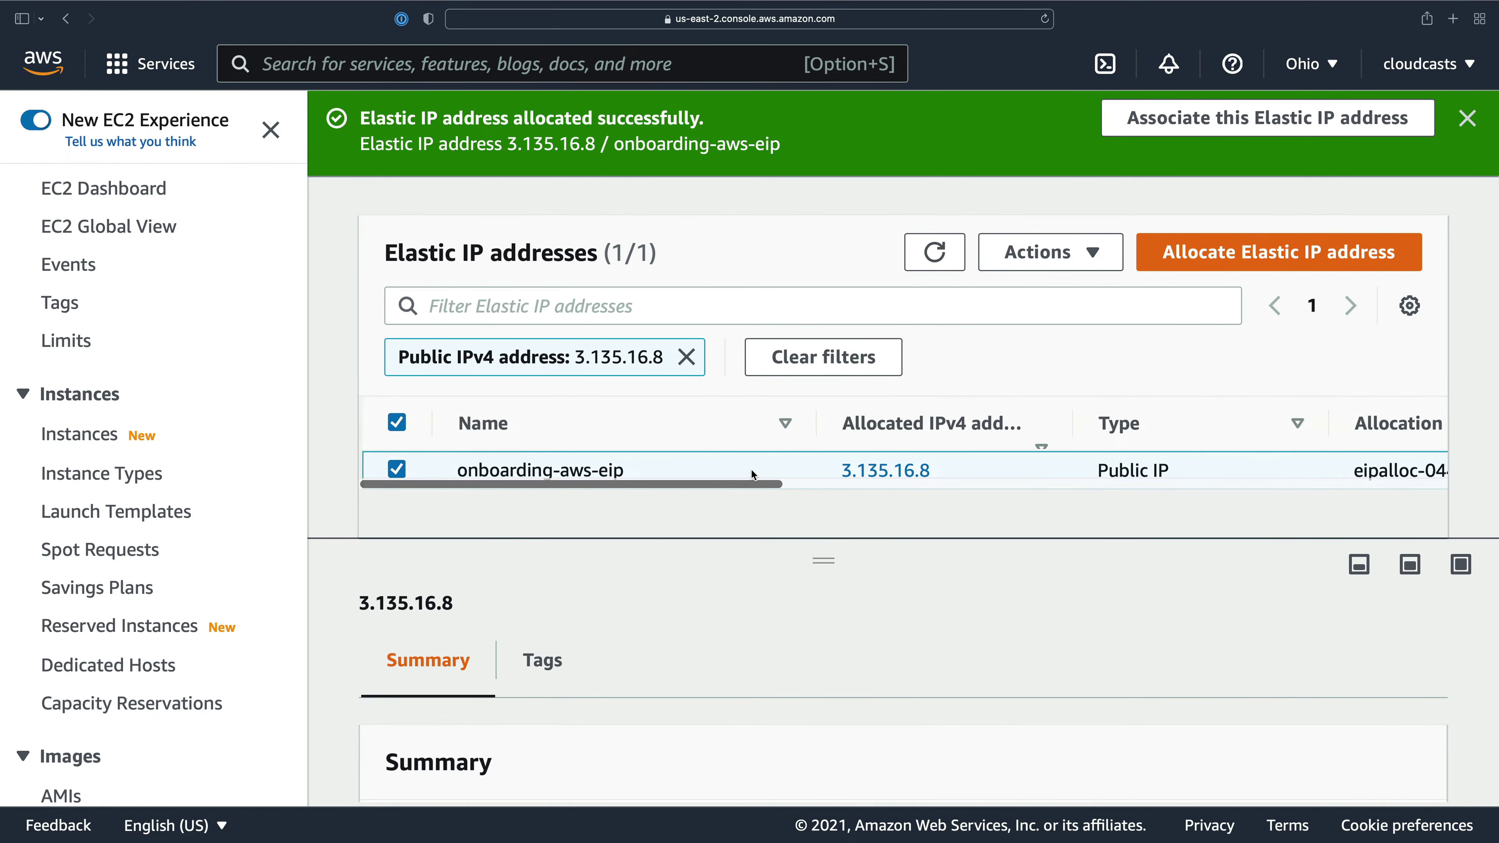
Step: Start associating the Elastic IP address onboarding-aws-eip and choose onboarding-aws-instance as the instance to receive it
left_click(1095, 262)
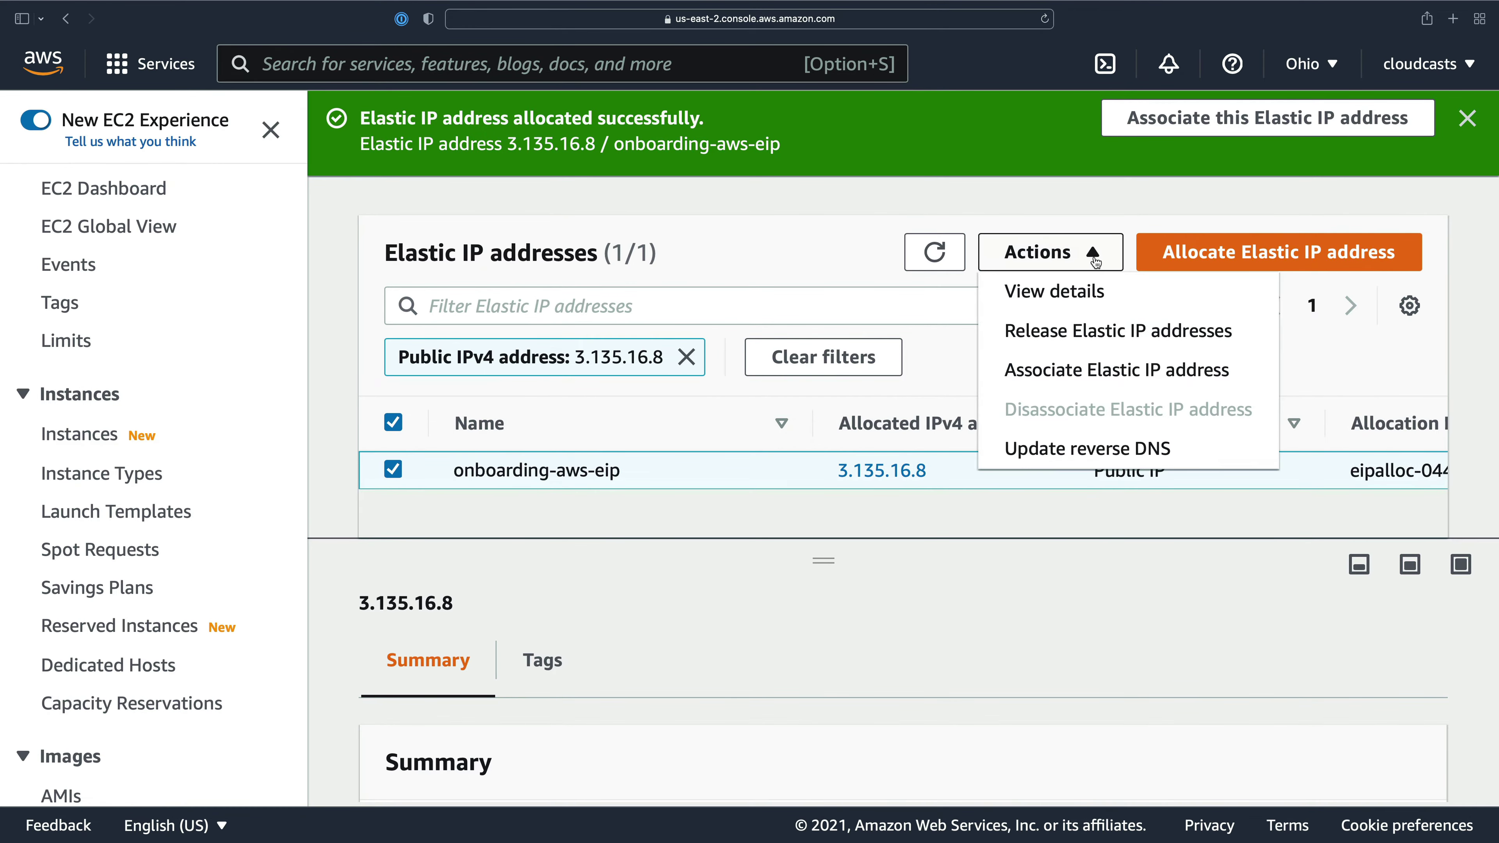
left_click(1157, 228)
left_click(1027, 255)
left_click(1048, 372)
scroll(495, 518, "down", 2)
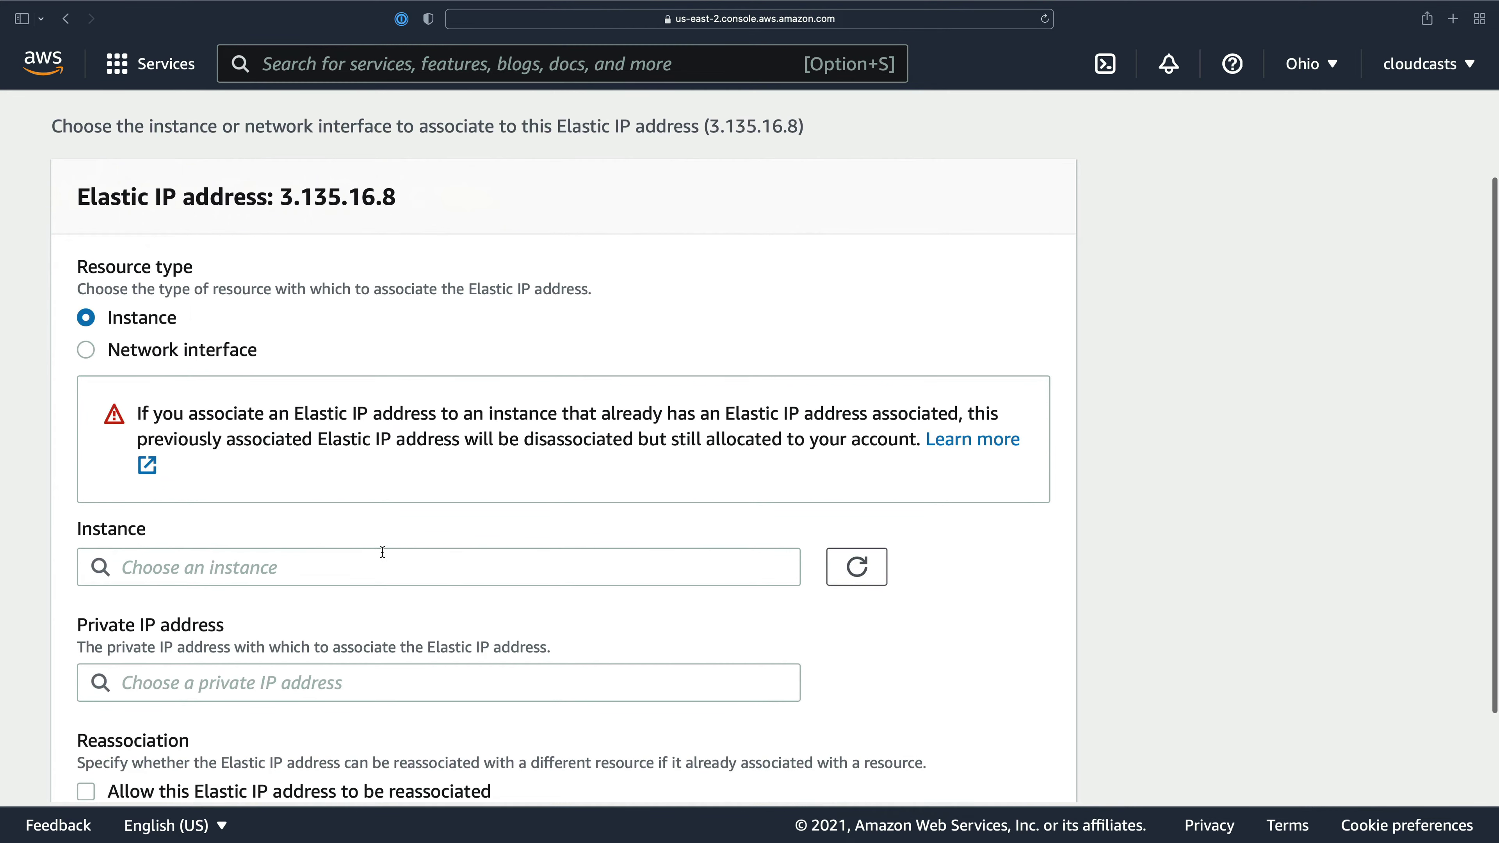
left_click(258, 573)
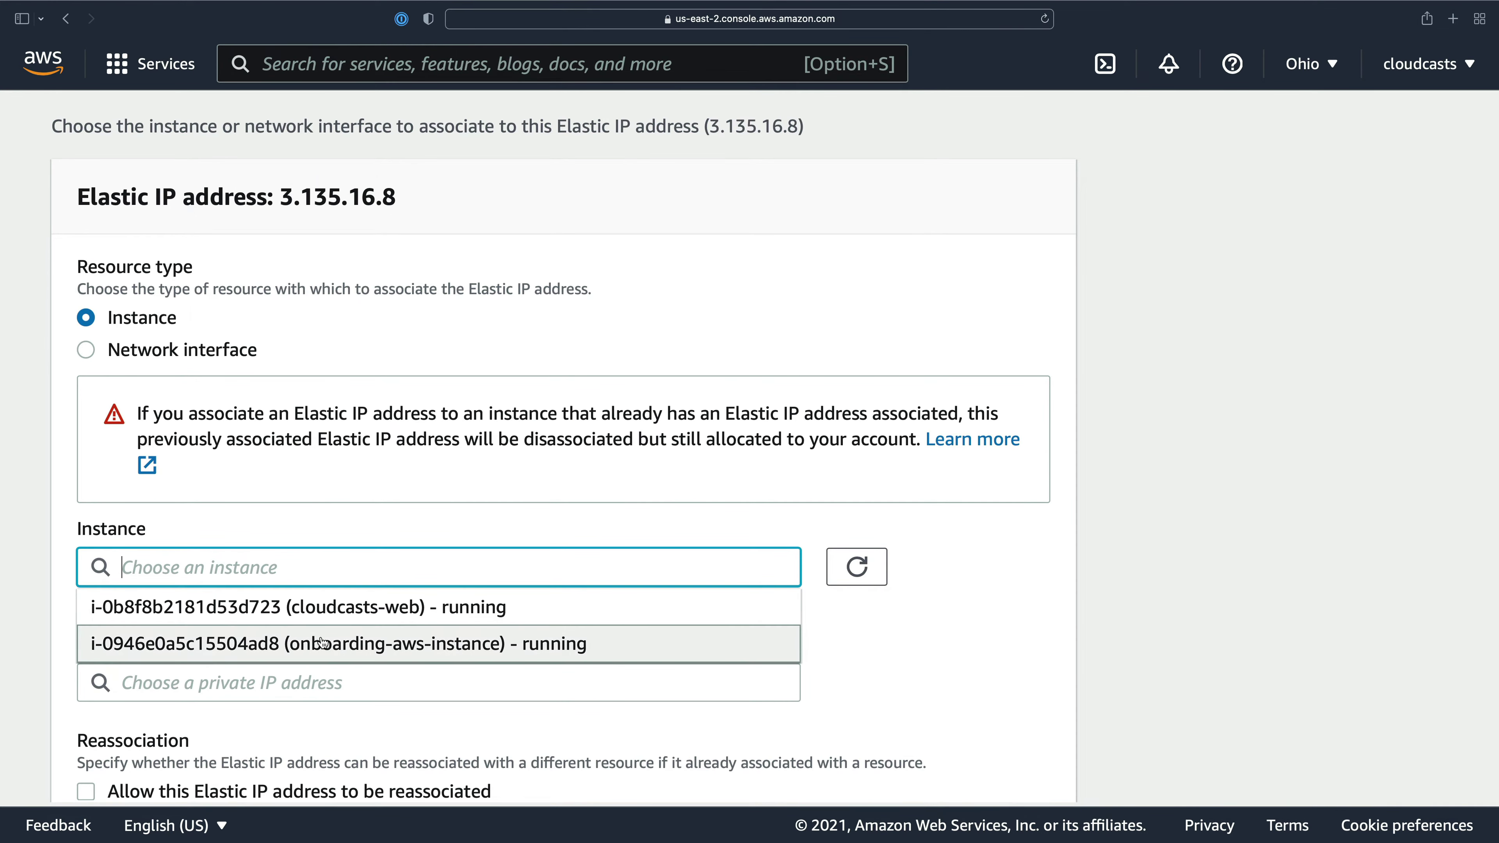
left_click(373, 642)
scroll(280, 600, "down", 2)
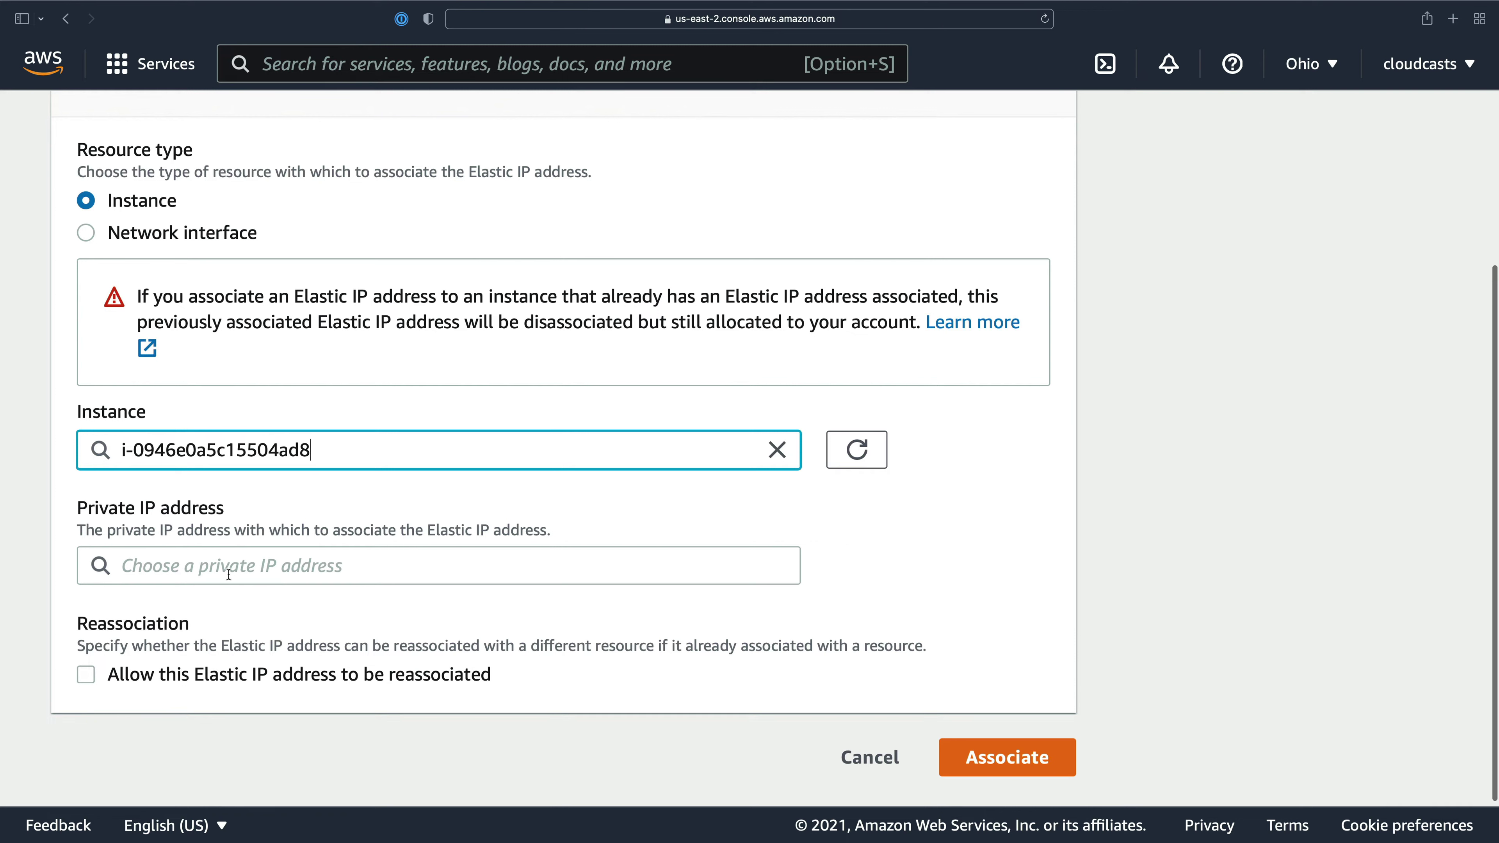
Step: Allow the Elastic IP address to be reassociated and associate it with the chosen instance
left_click_drag(188, 678, 344, 679)
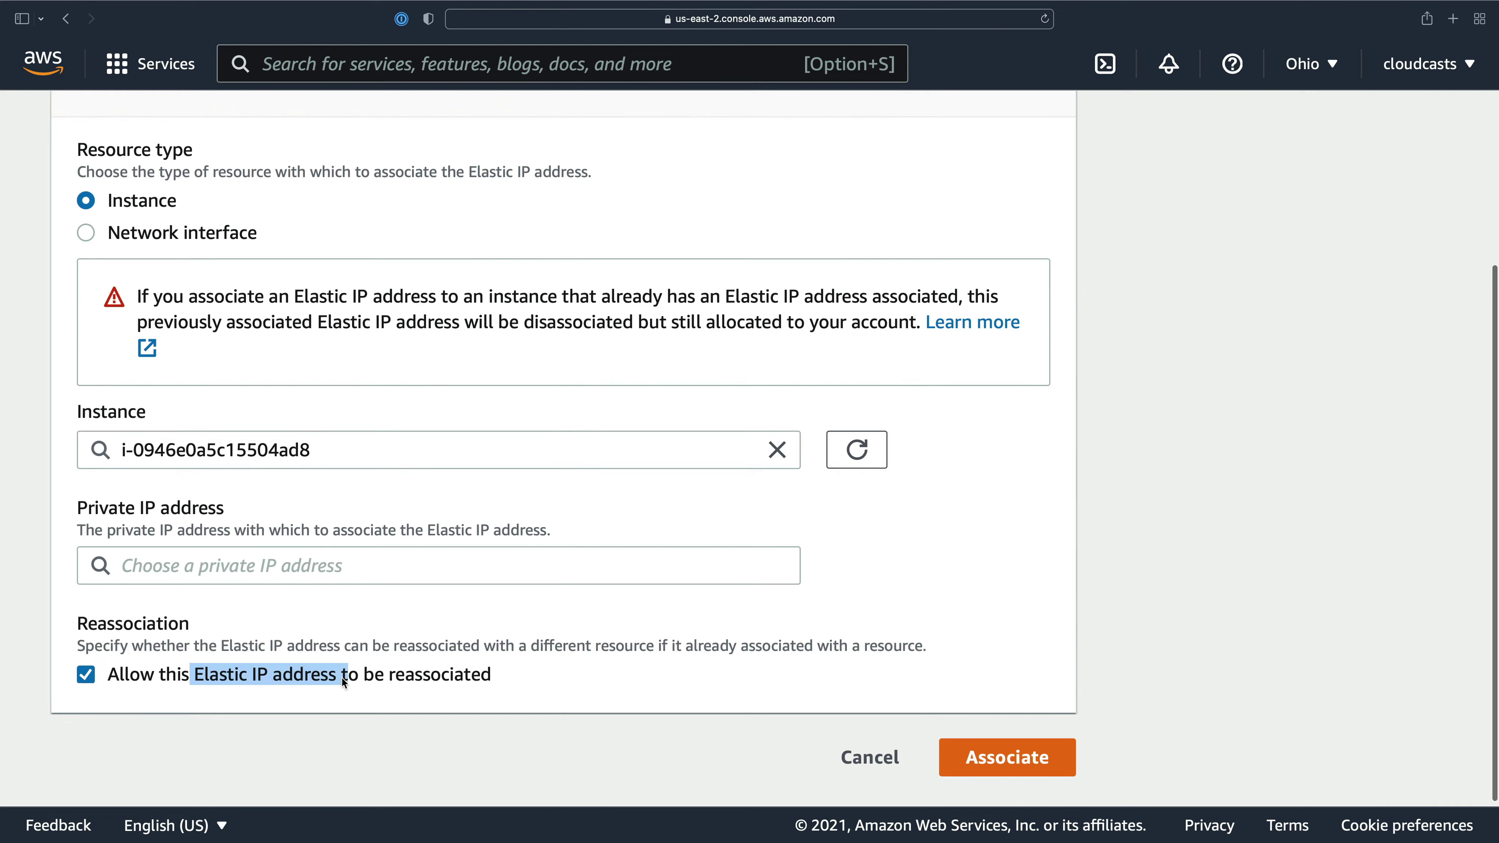
left_click_drag(84, 646, 401, 647)
left_click(440, 646)
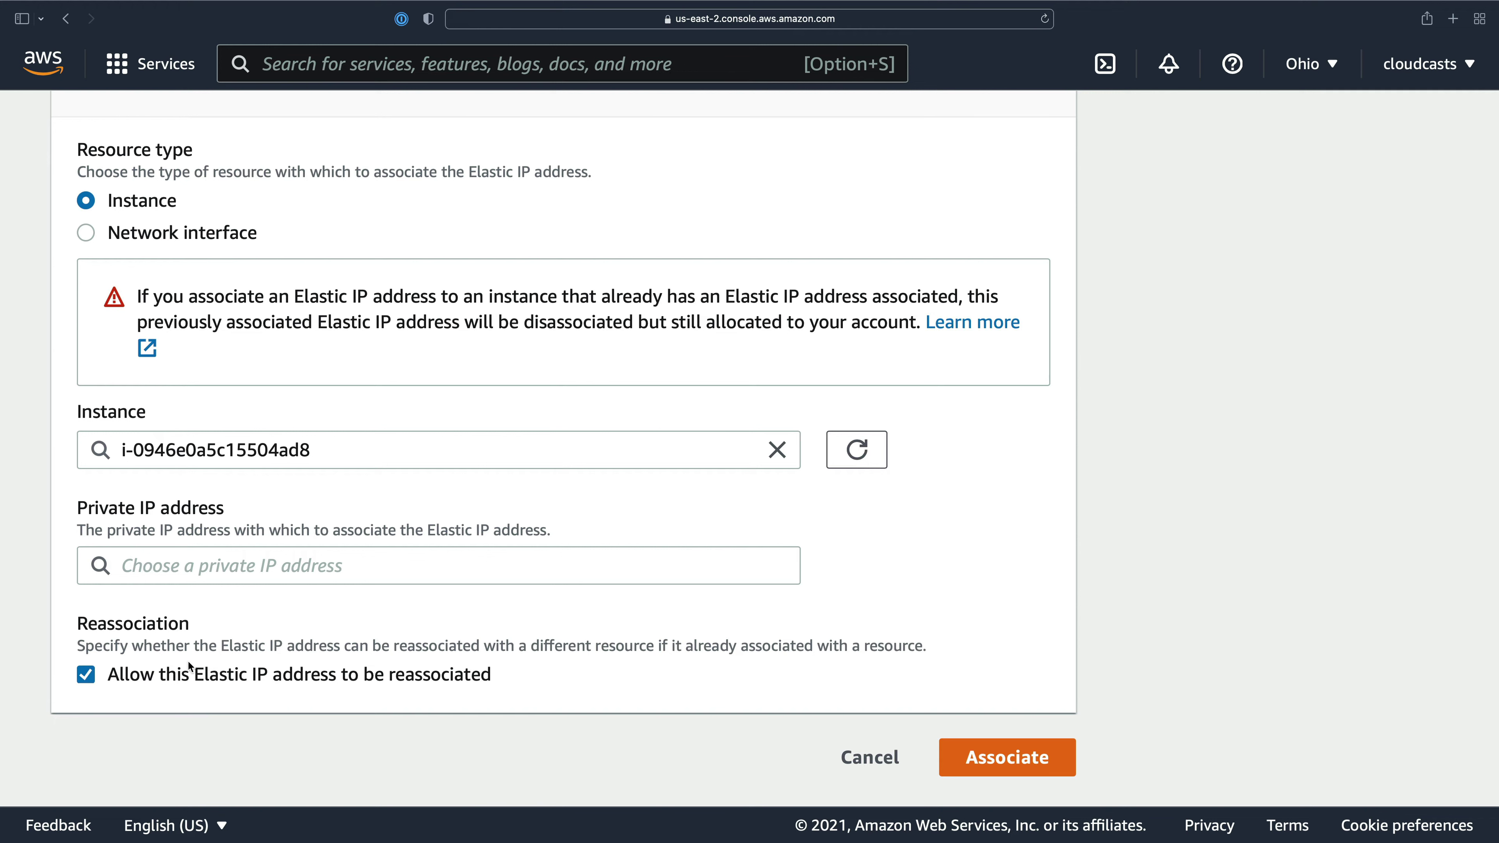
left_click(1059, 767)
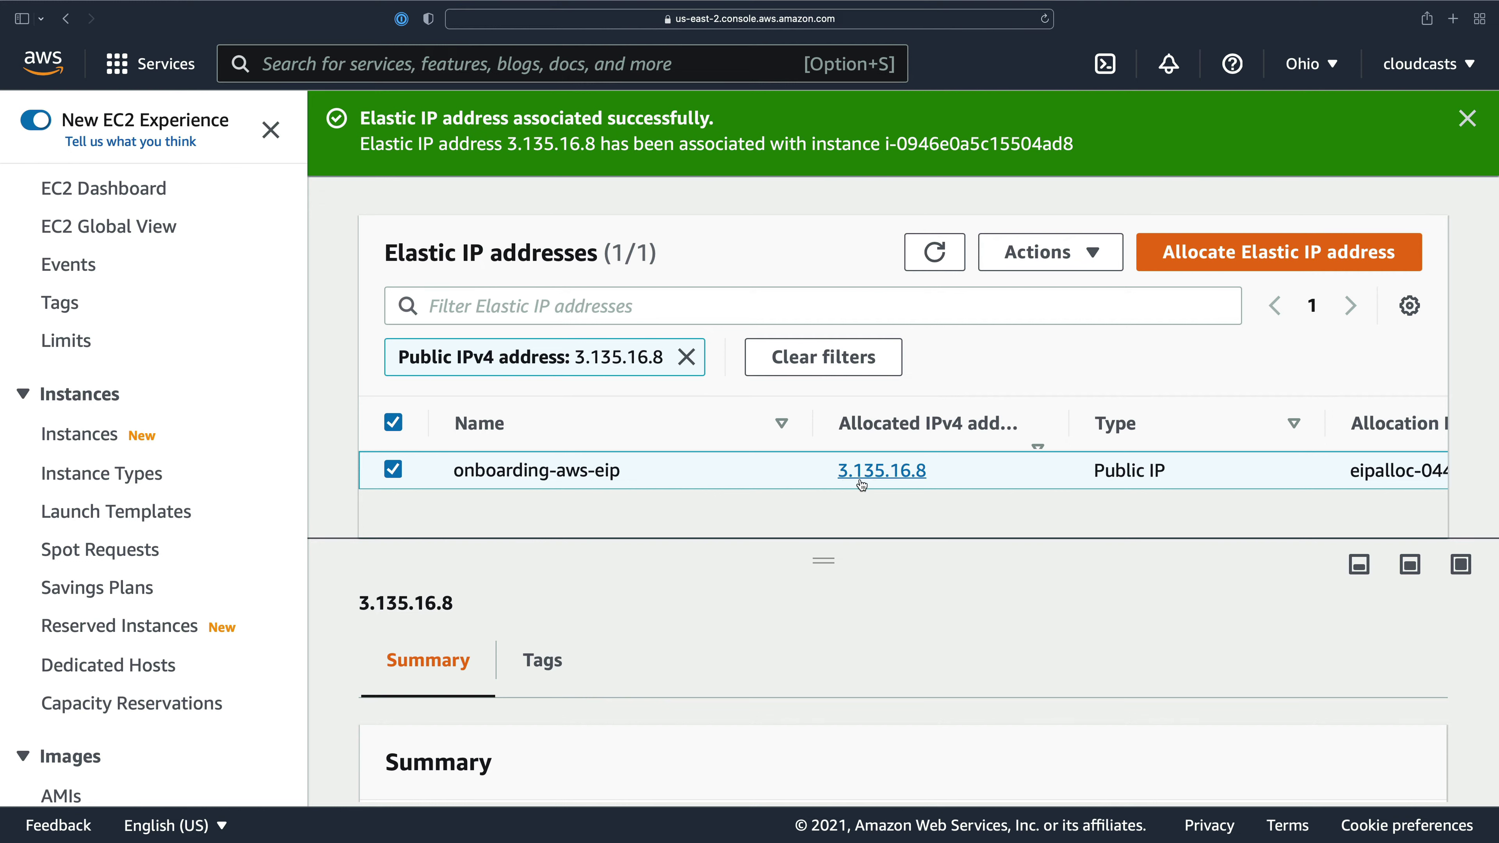
Step: Copy the allocated IPv4 address of onboarding-aws-eip and search for it on the refreshed Instances page
left_click_drag(931, 476, 835, 476)
key("super+c")
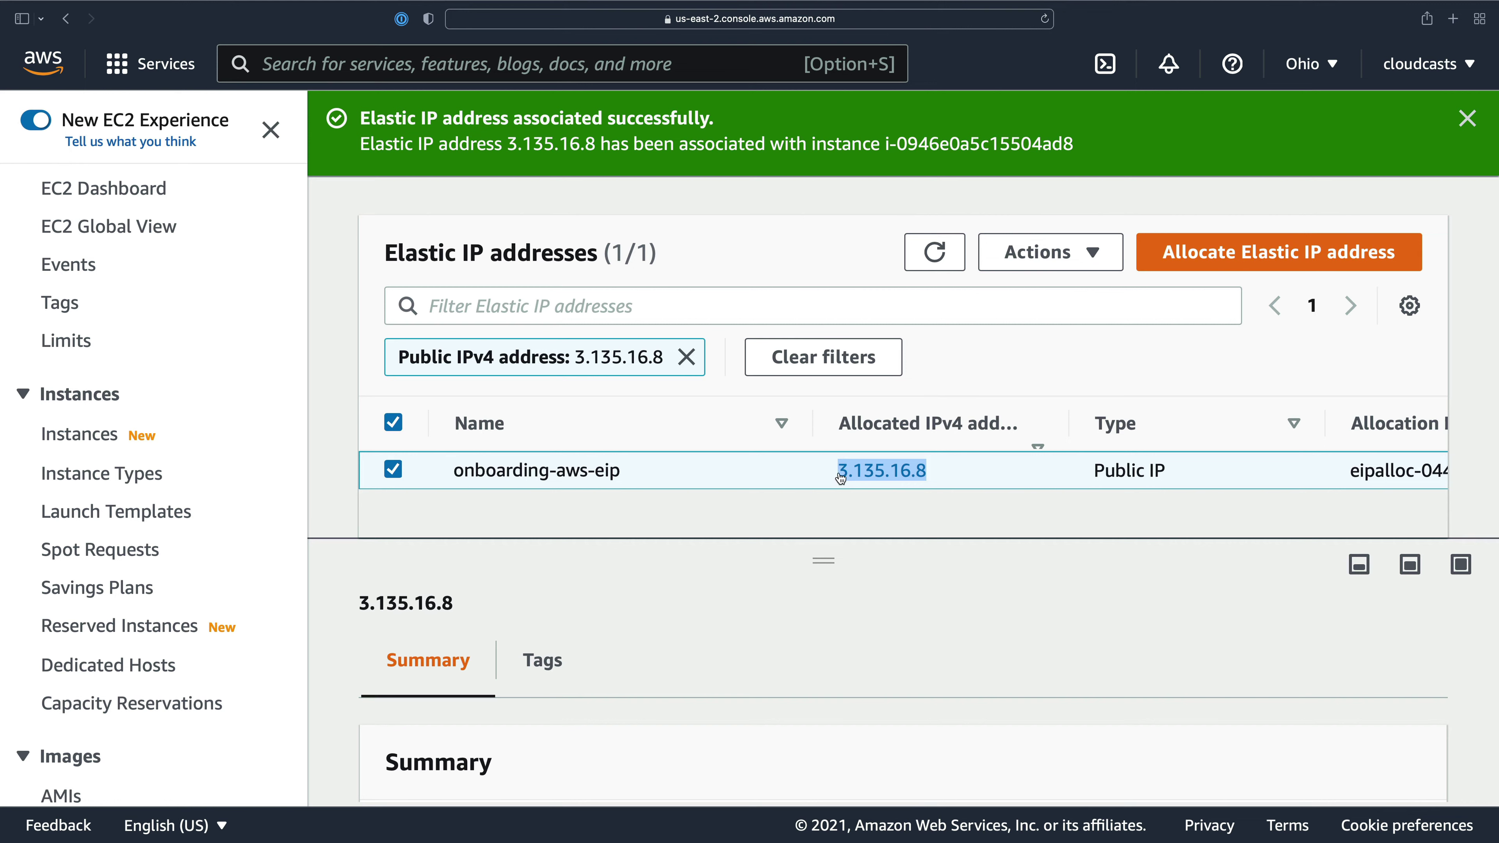
left_click(77, 436)
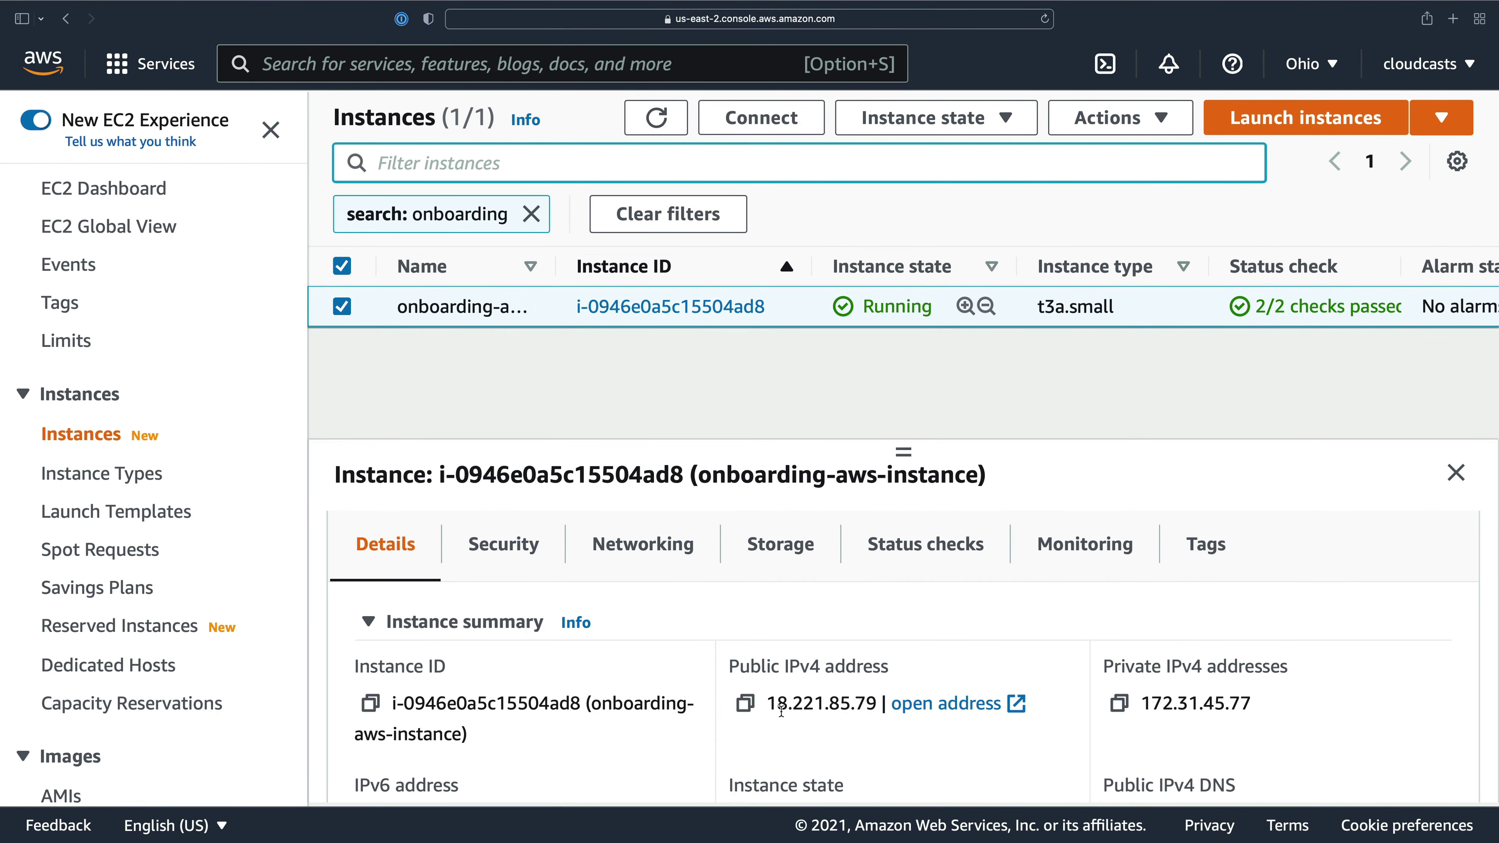
left_click(656, 118)
key("super+f")
key("super+v")
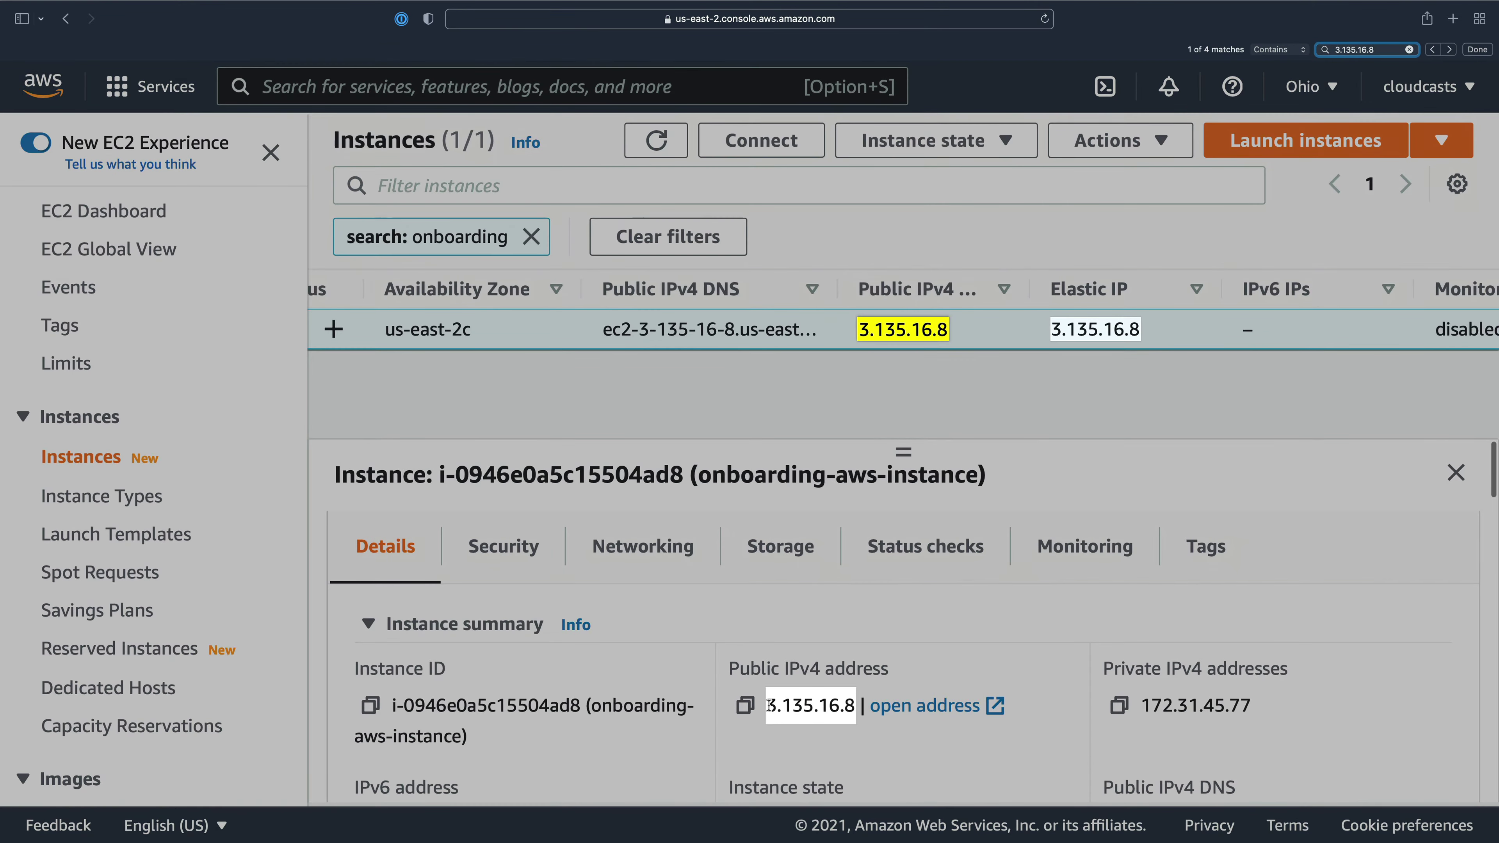
Step: Check the public IPv4 address in the instance summary of onboarding-aws-instance
left_click(768, 707)
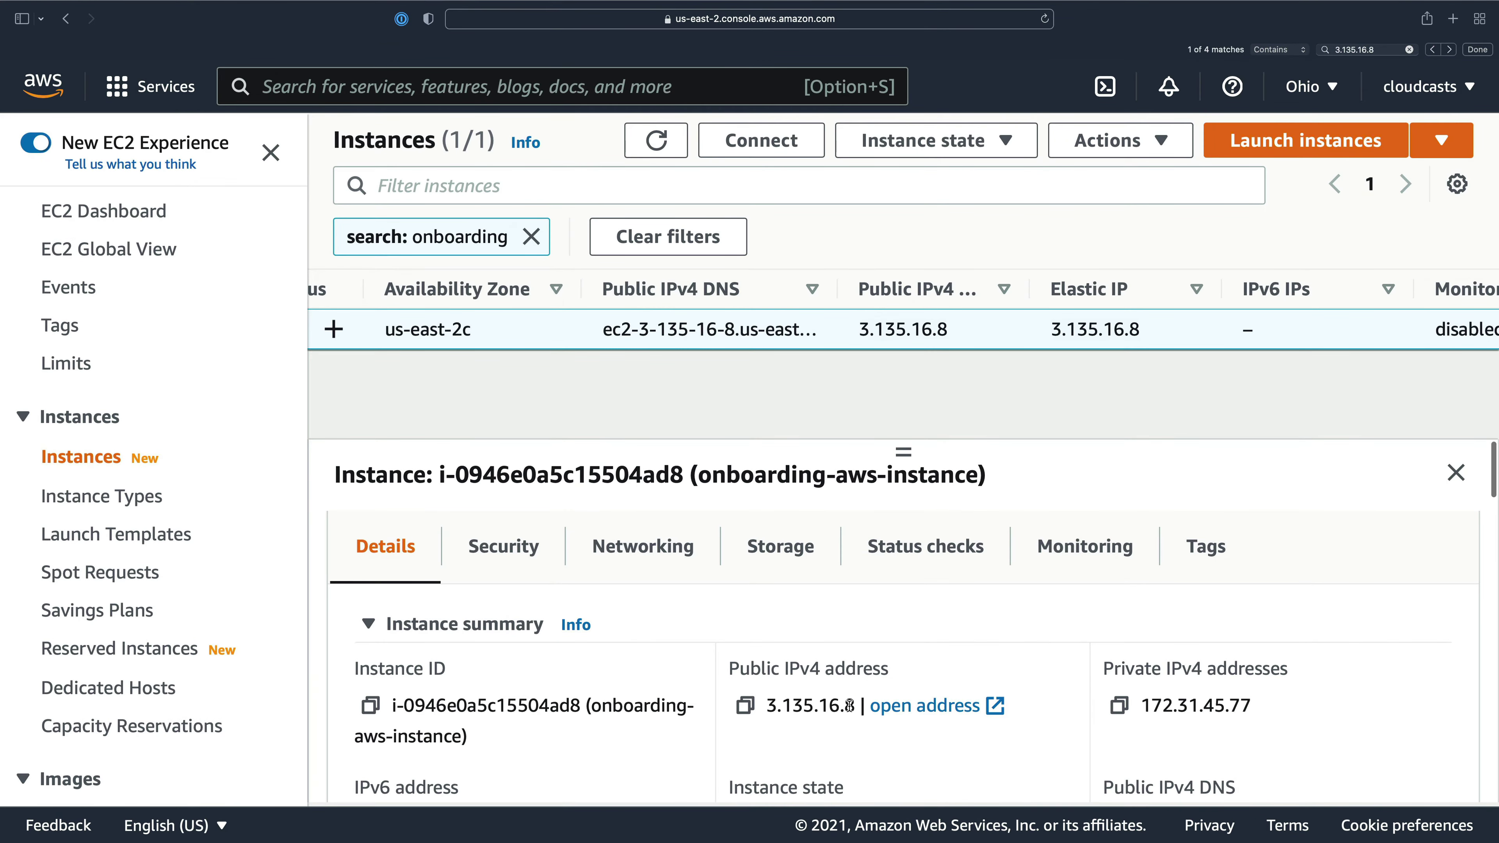
left_click_drag(771, 703, 855, 705)
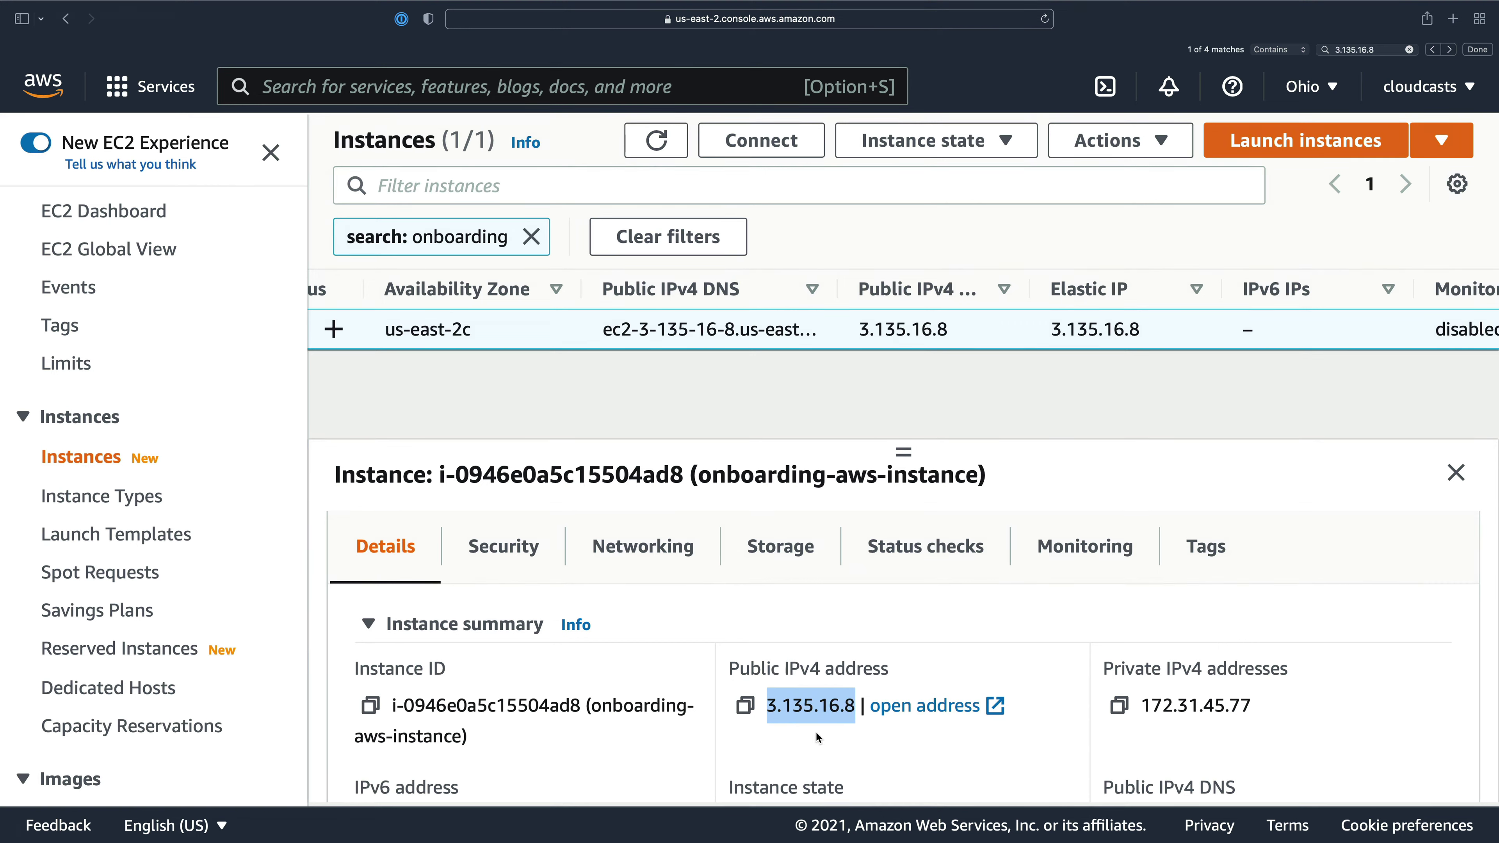
left_click(793, 727)
left_click_drag(767, 705, 856, 704)
double_click(853, 695)
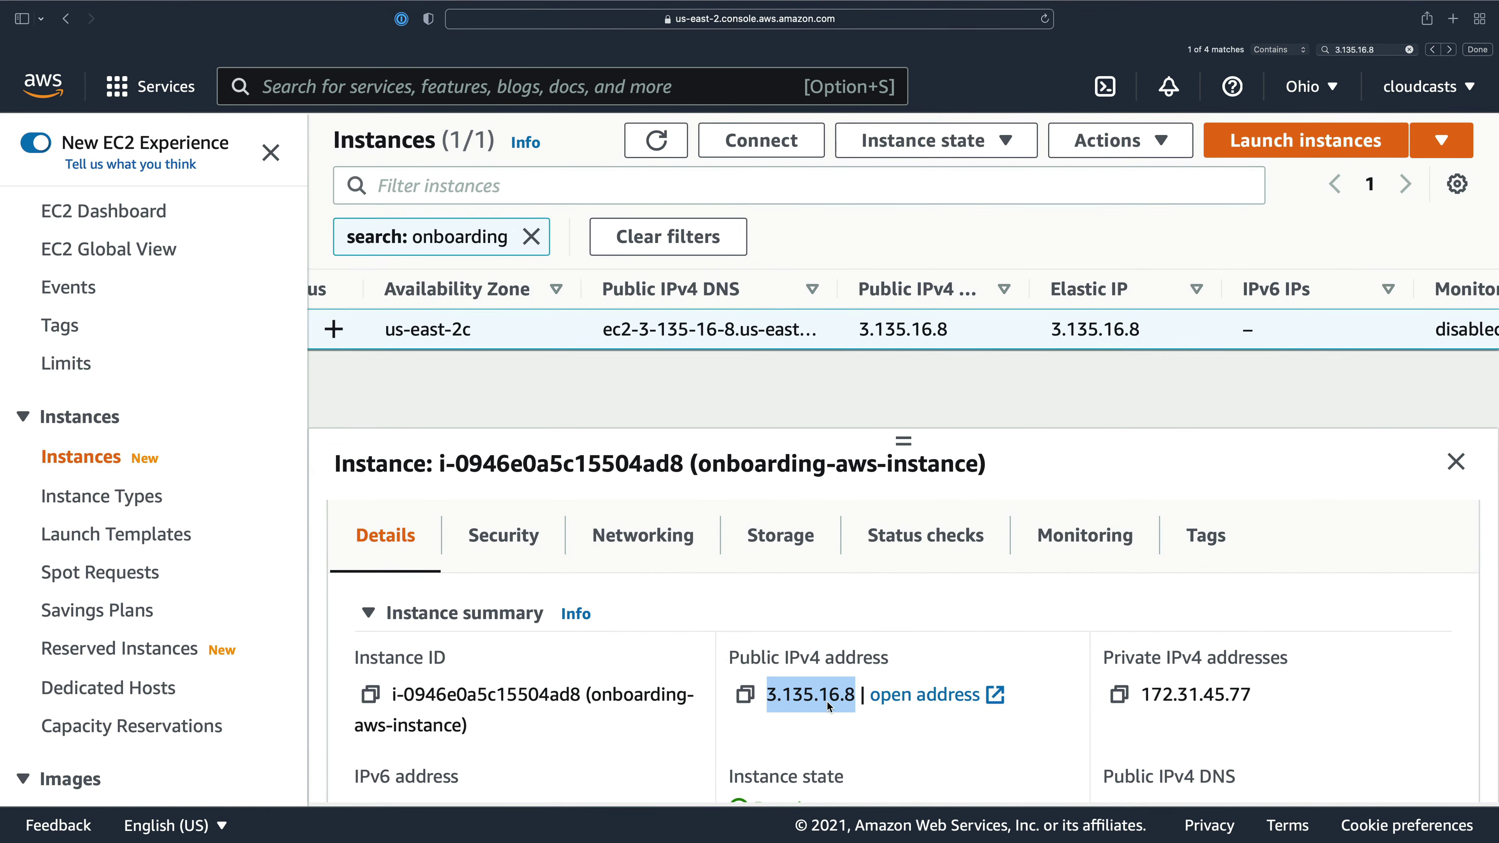
key("super+Tab")
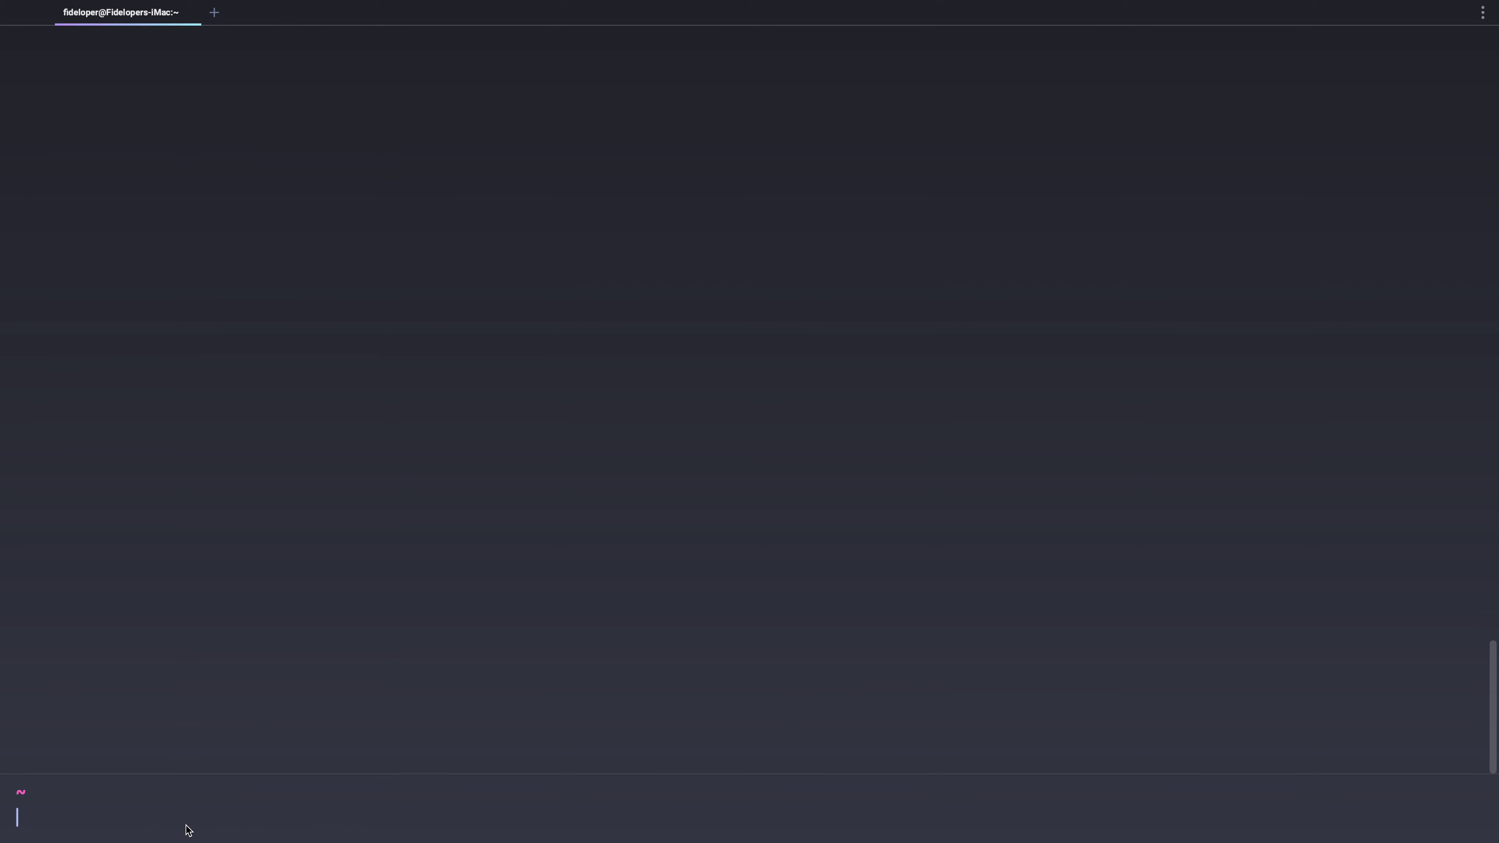
type("ssh")
key("Right")
key("BackSpace")
key("BackSpace")
key("BackSpace")
key("BackSpace")
key("BackSpace")
key("BackSpace")
key("BackSpace")
key("BackSpace")
key("BackSpace")
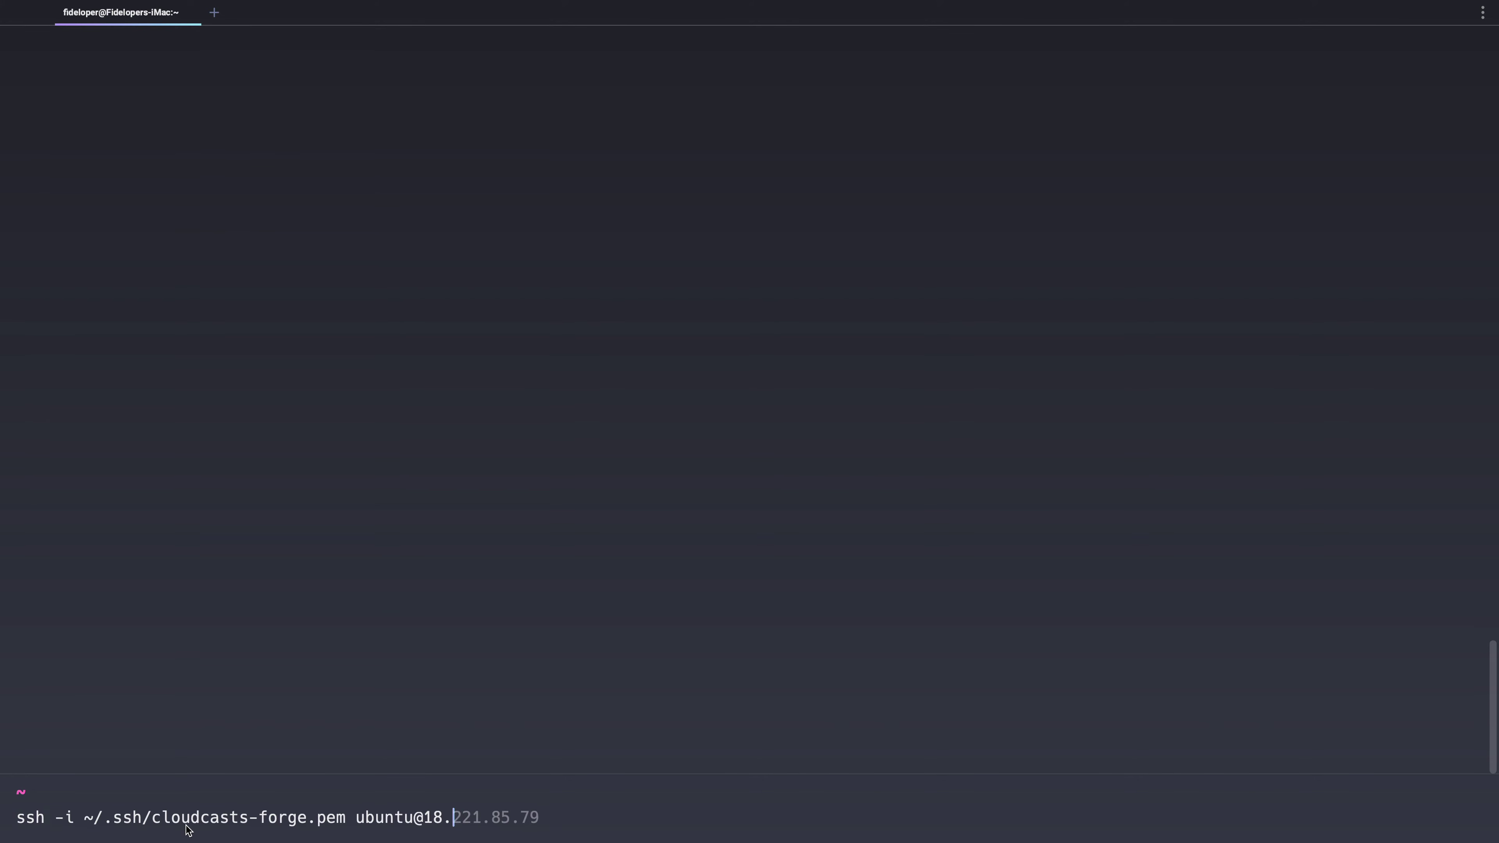
key("BackSpace")
key("BackSpace")
key("BackSpace")
type("3.135.16.8")
key("Return")
type("yes")
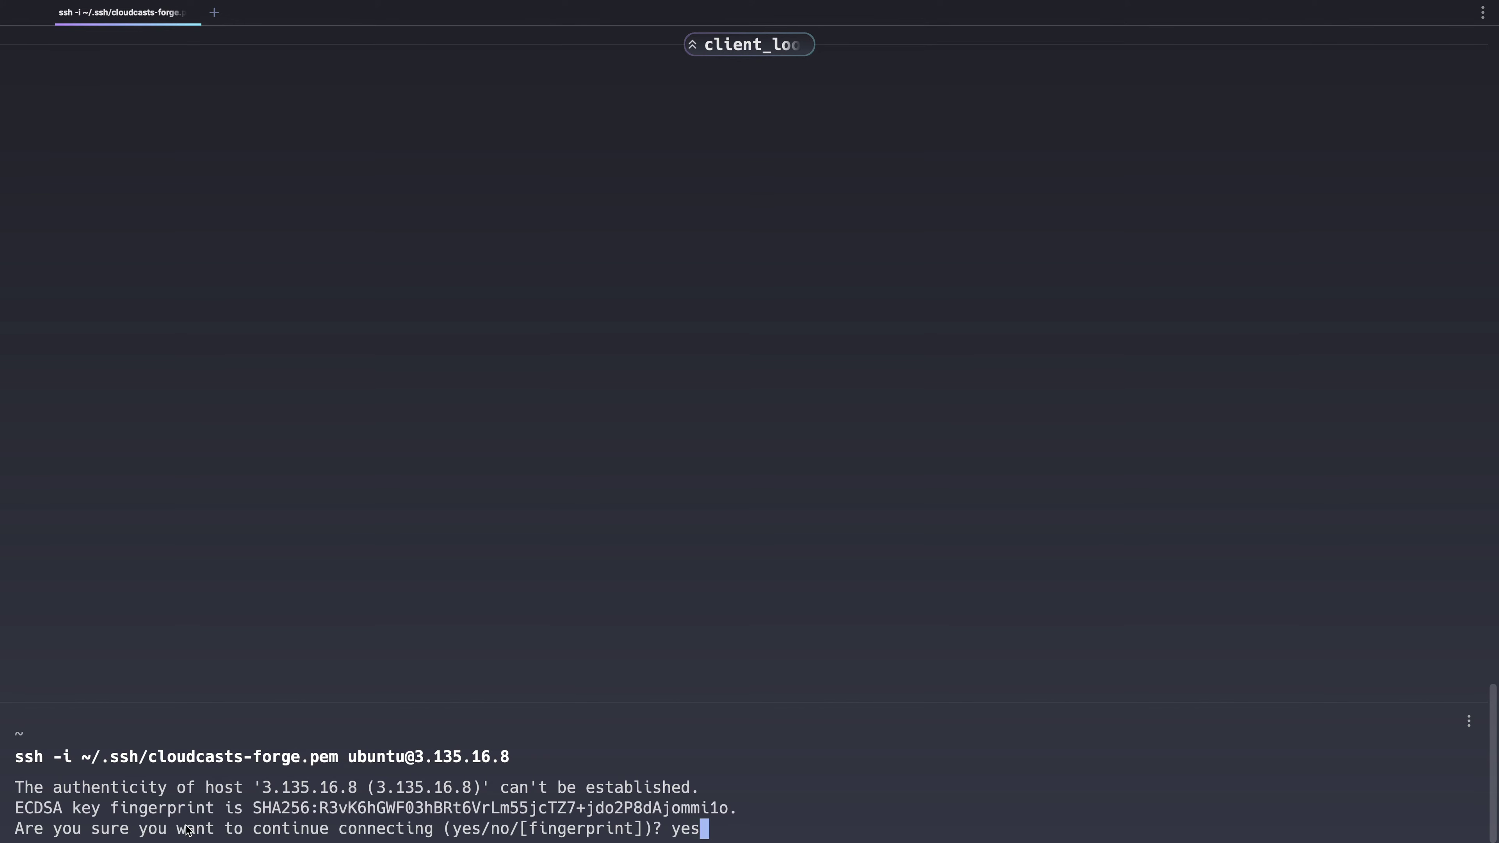
key("Return")
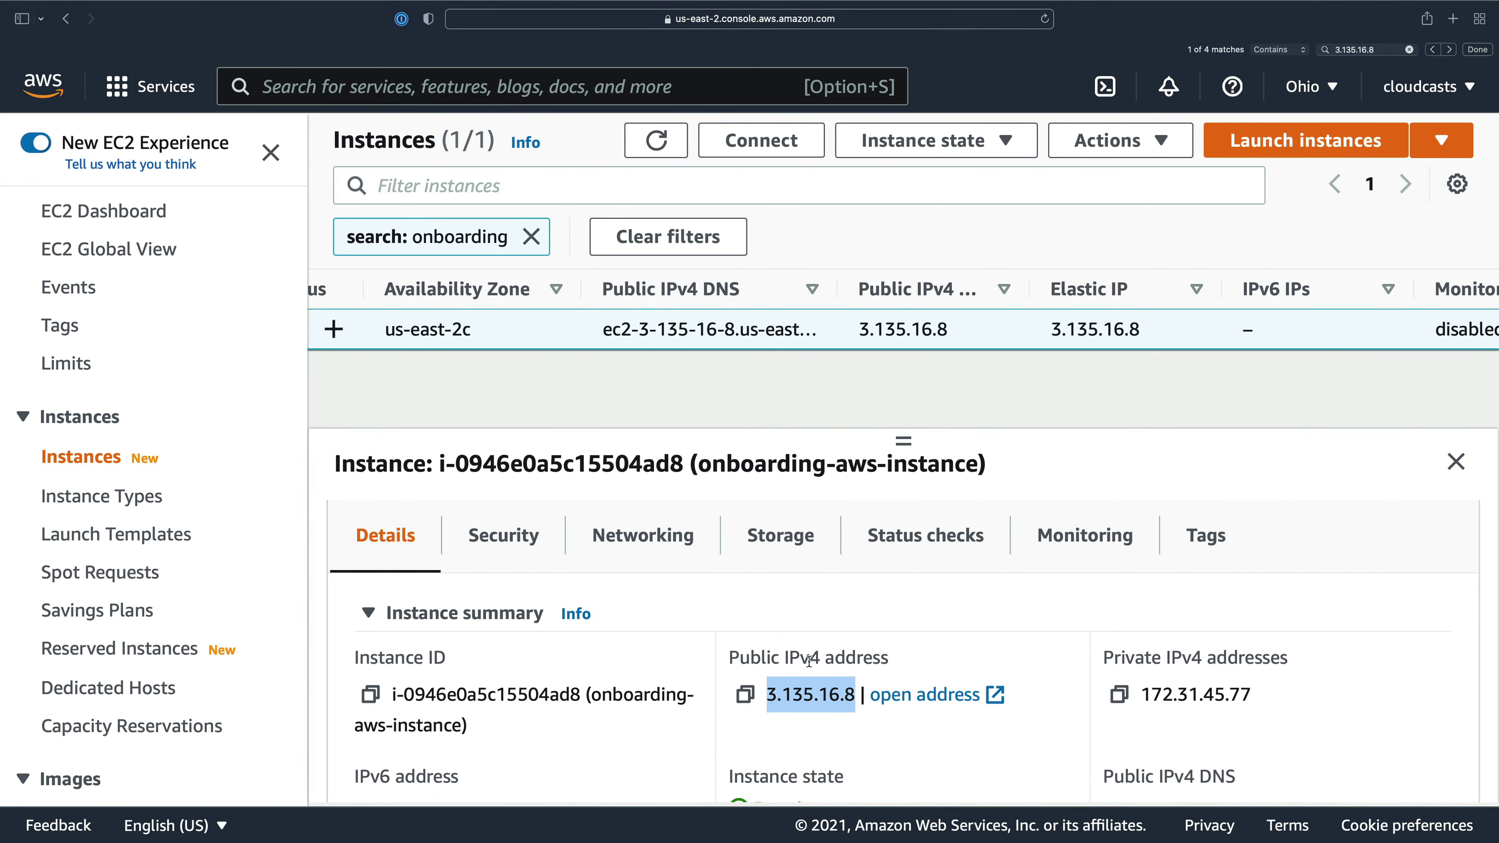
Step: List all files in the remote home directory over the SSH session with ls -lah
scroll(713, 348, "left", 10)
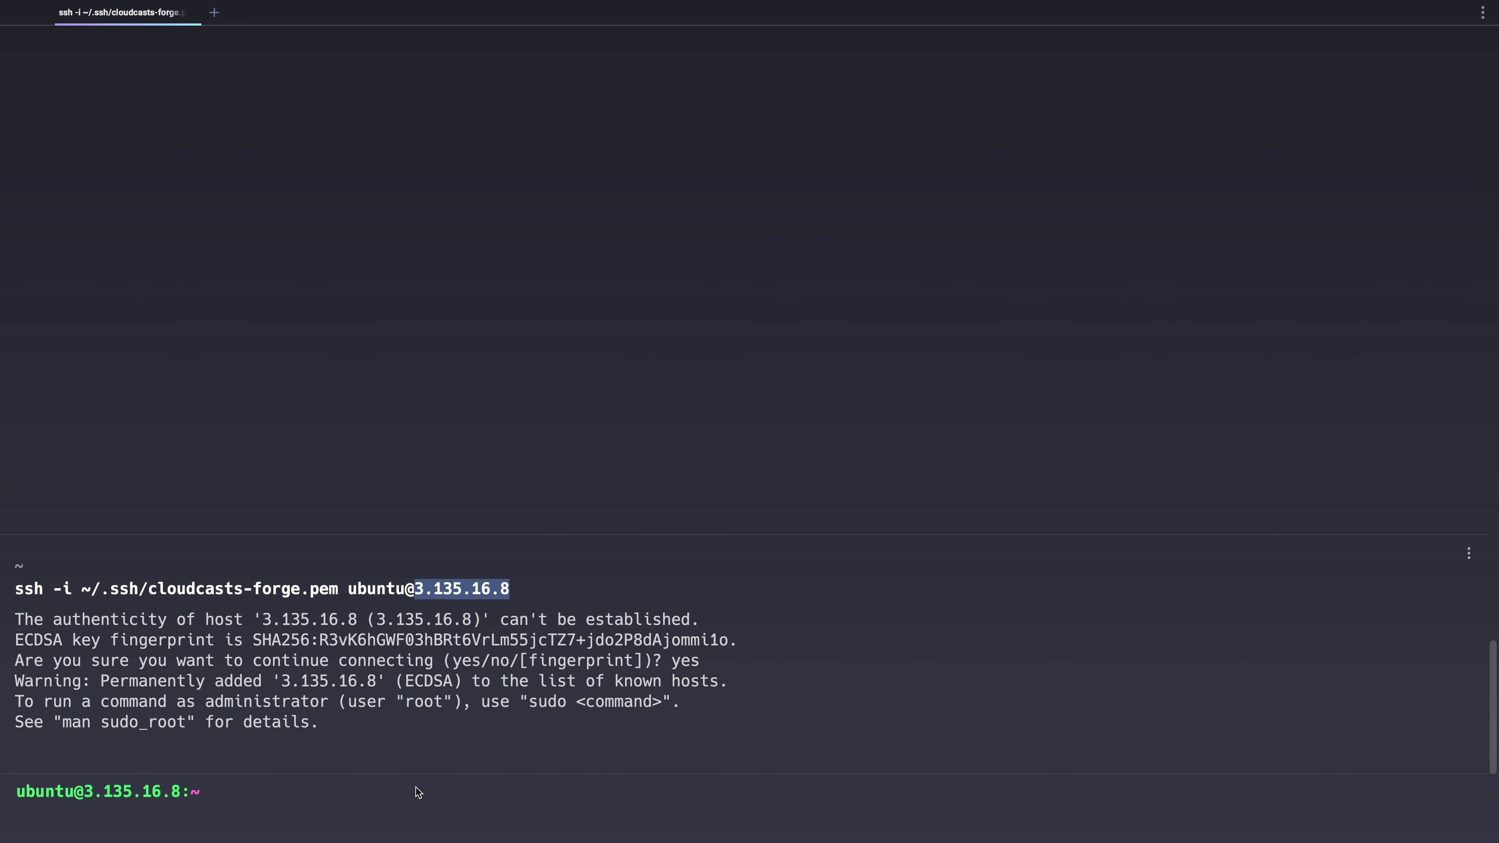
type("ls -lah")
key("Return")
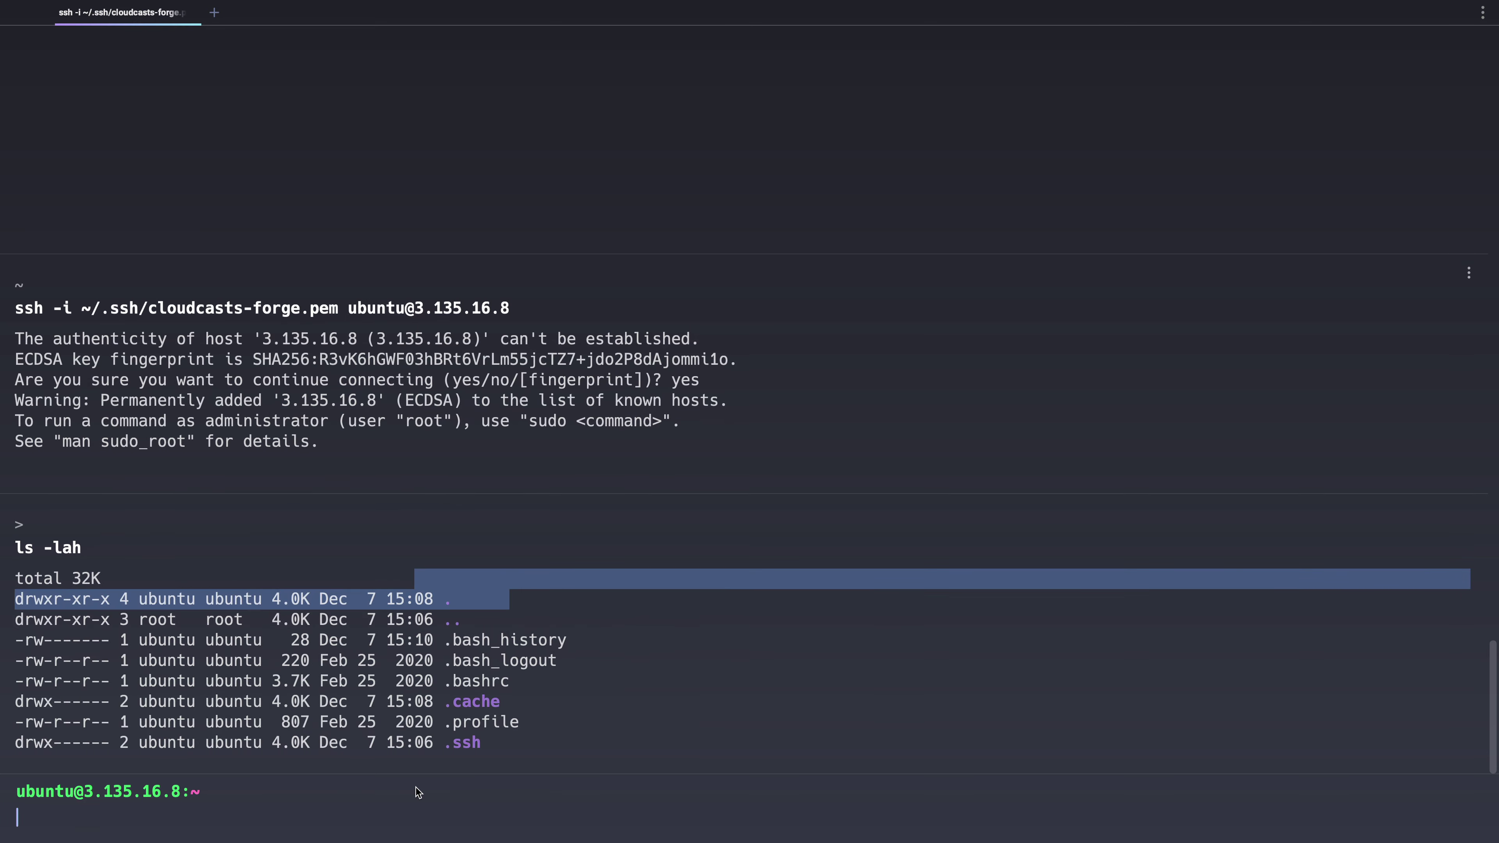